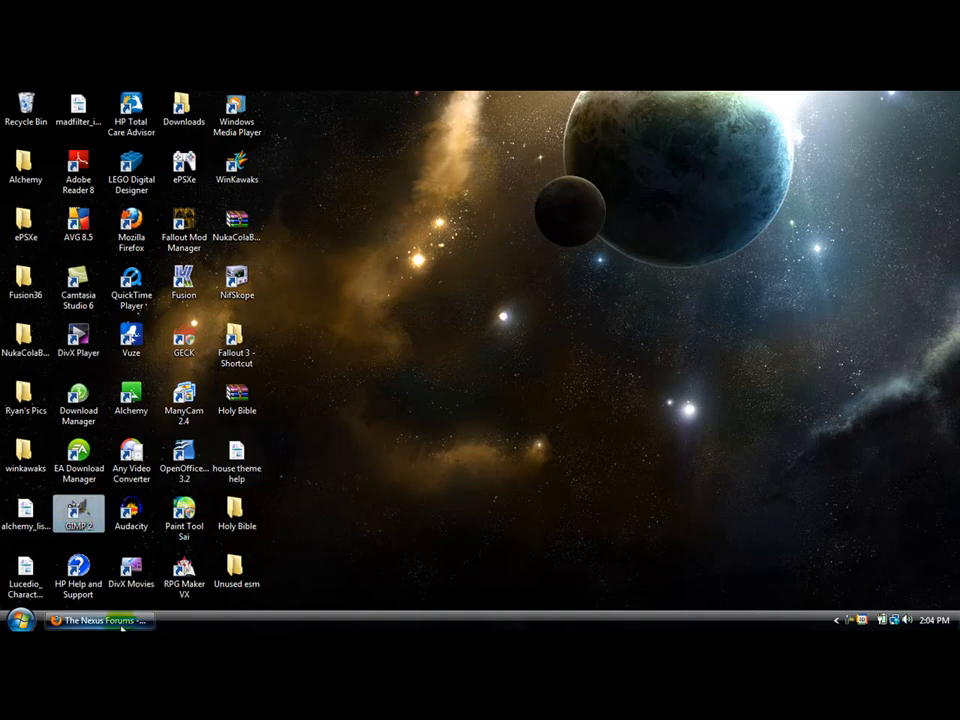
left_click(118, 621)
left_click(562, 208)
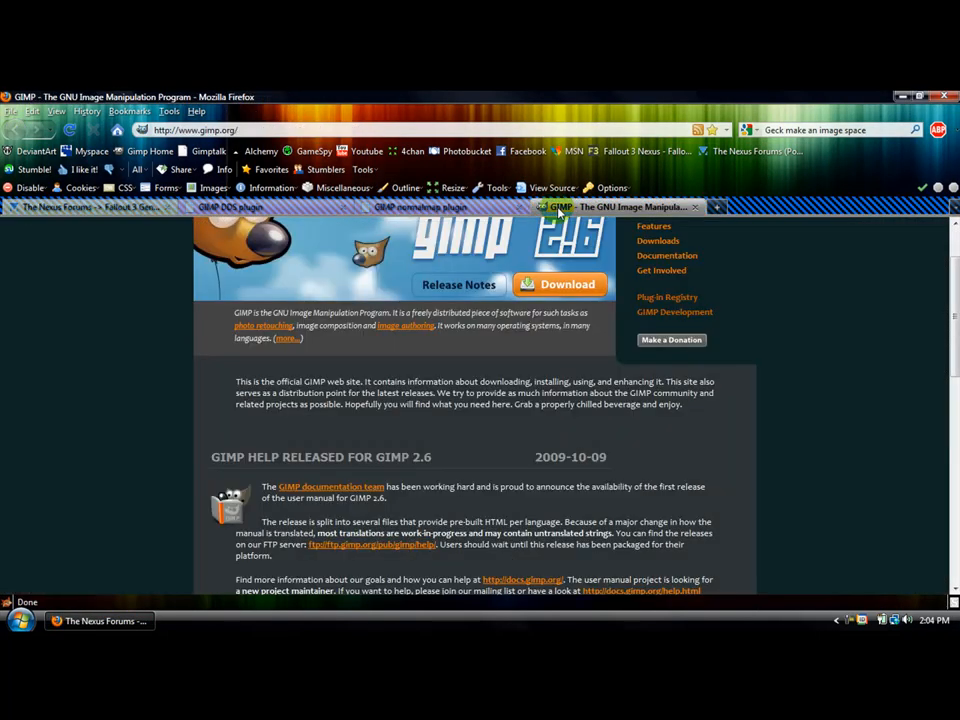
left_click(188, 131)
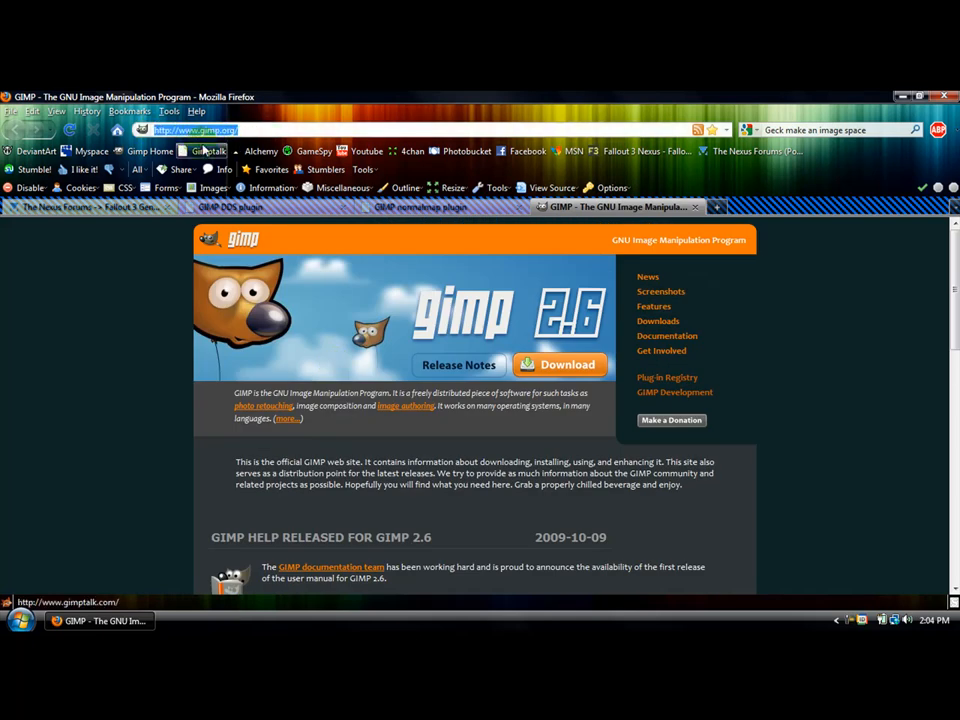
scroll(163, 349, "down", 5)
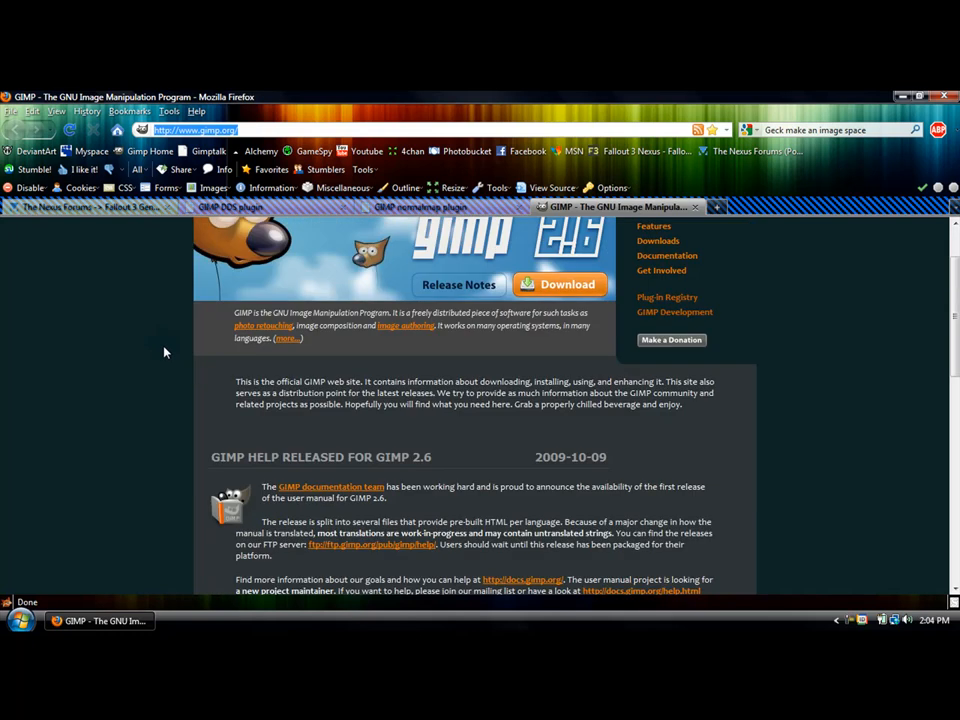
scroll(248, 379, "up", 5)
- Open the GIMP download page, look at the GIMP 2.6.8 Windows installer section, and close the page
left_click(555, 368)
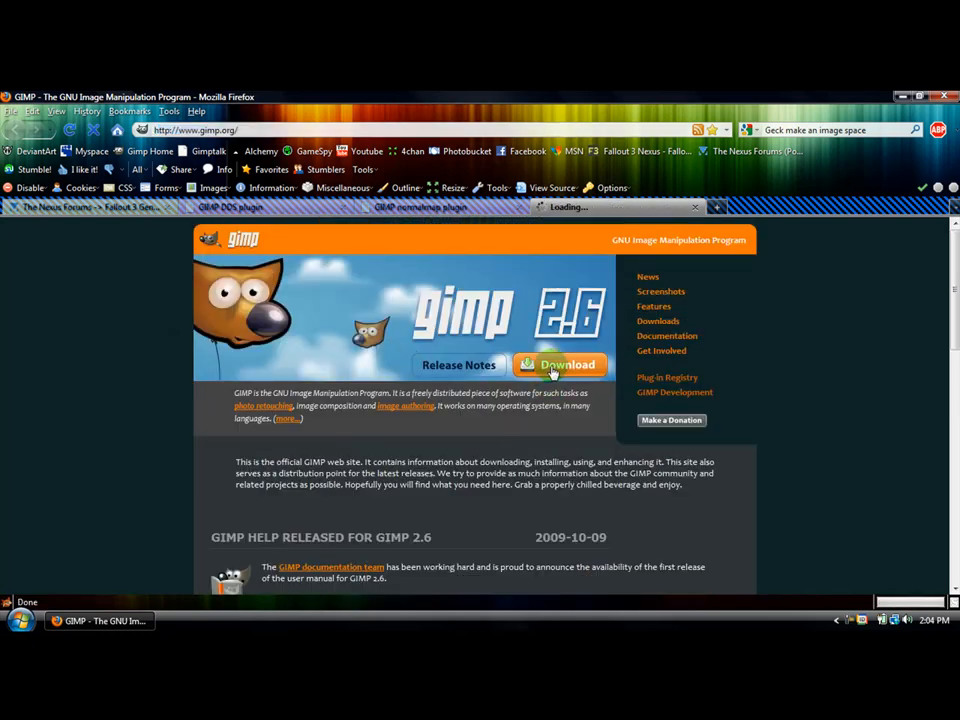
scroll(410, 437, "down", 2)
scroll(435, 407, "down", 2)
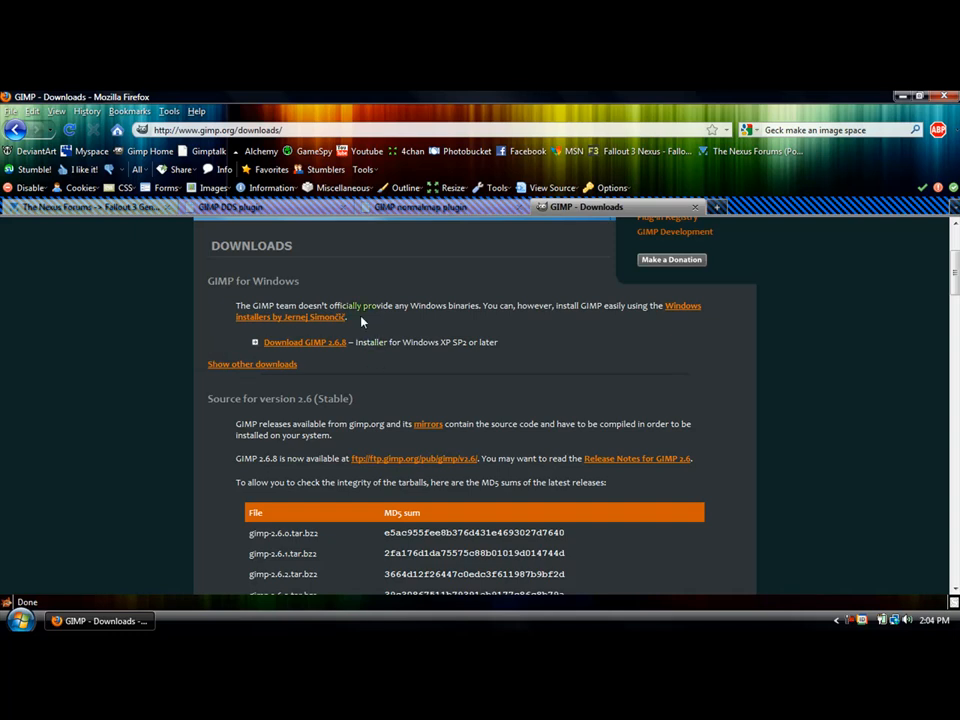
scroll(371, 323, "up", 3)
scroll(380, 372, "down", 3)
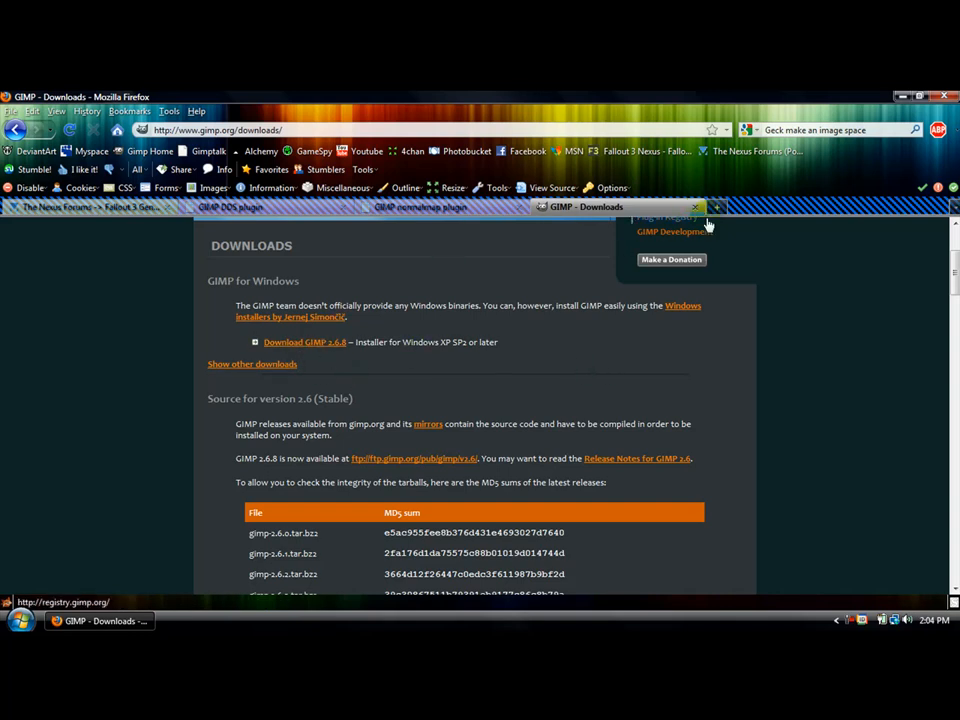
left_click(695, 208)
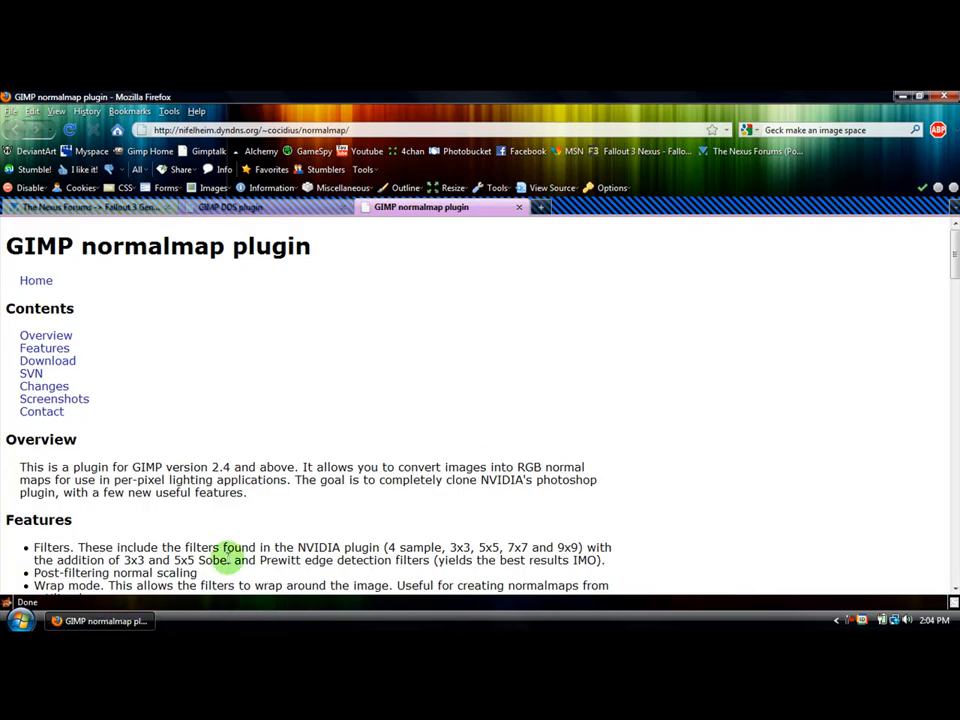
- View the GIMP DDS plugin page, its address and its Download section, and close the page
left_click(283, 209)
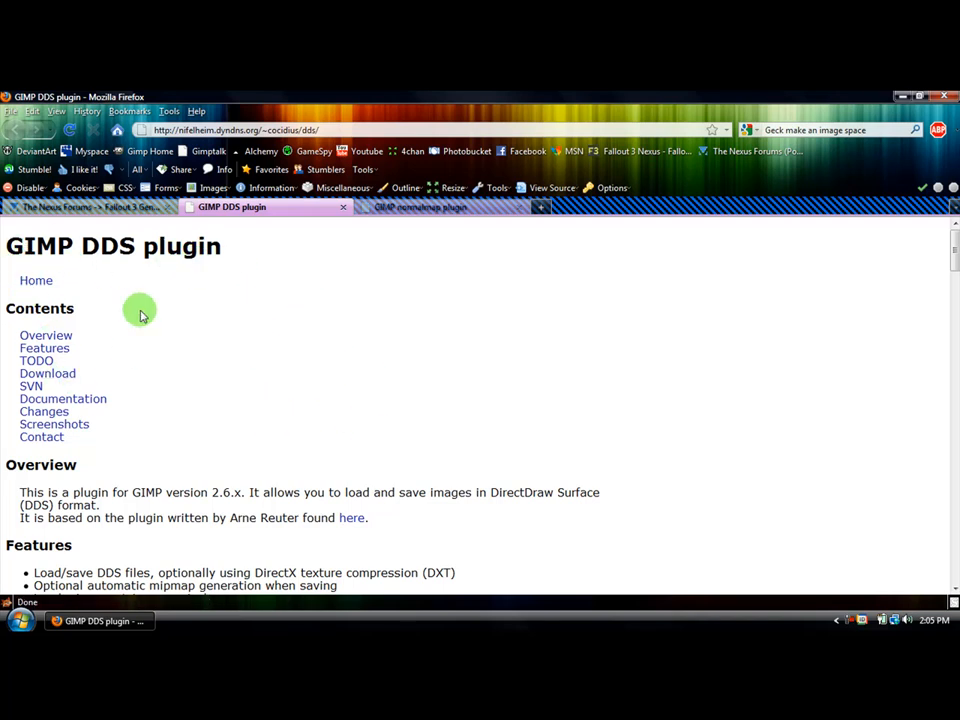
left_click_drag(11, 251, 216, 251)
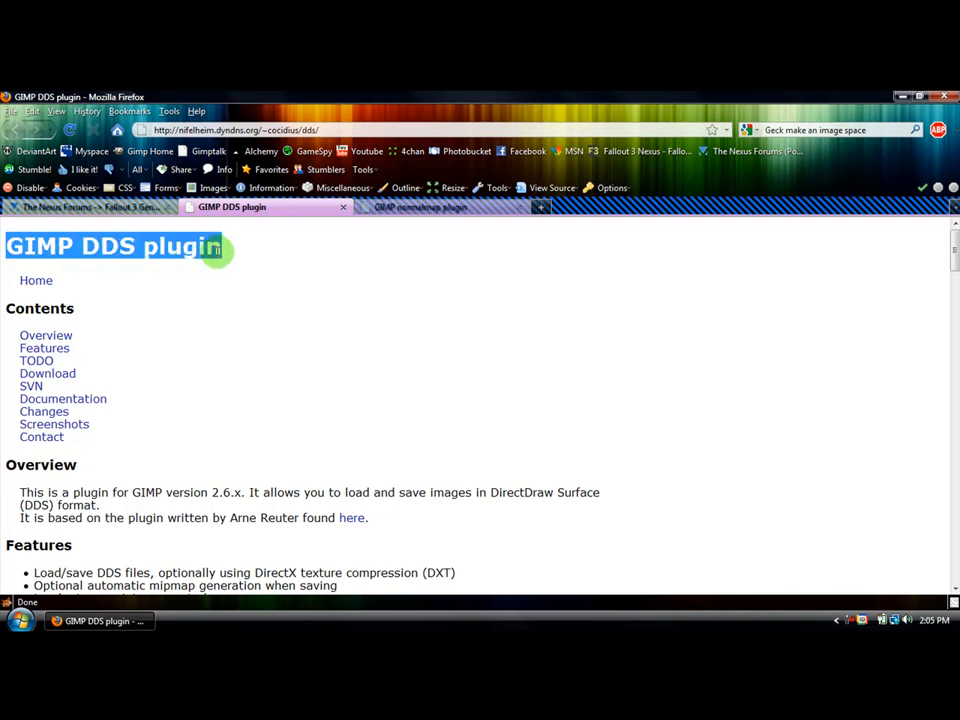
left_click(165, 130)
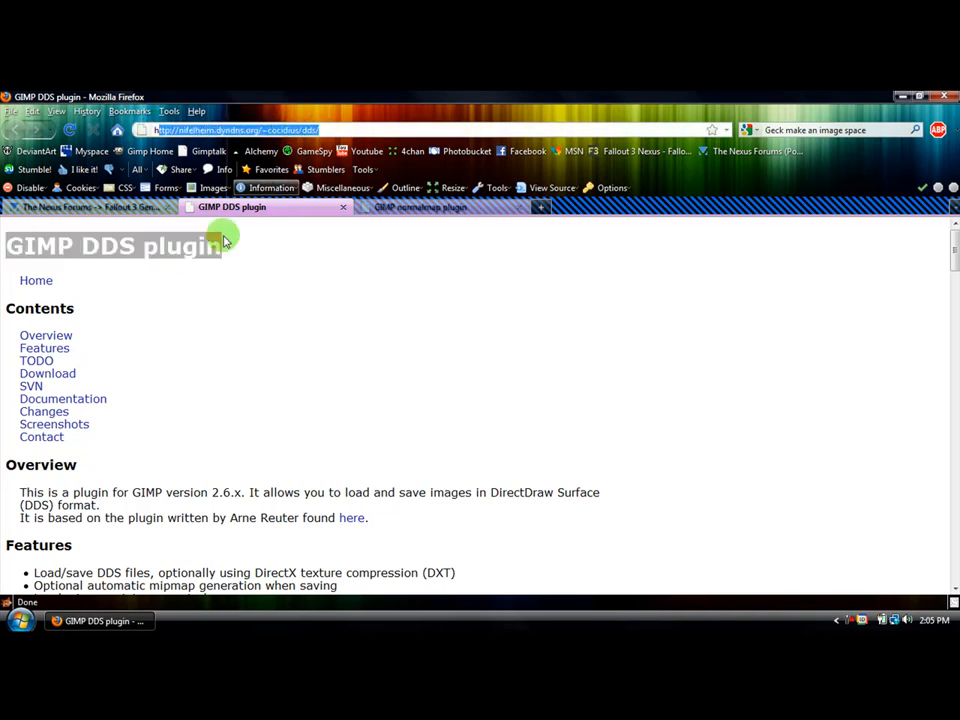
left_click(287, 276)
left_click(211, 130)
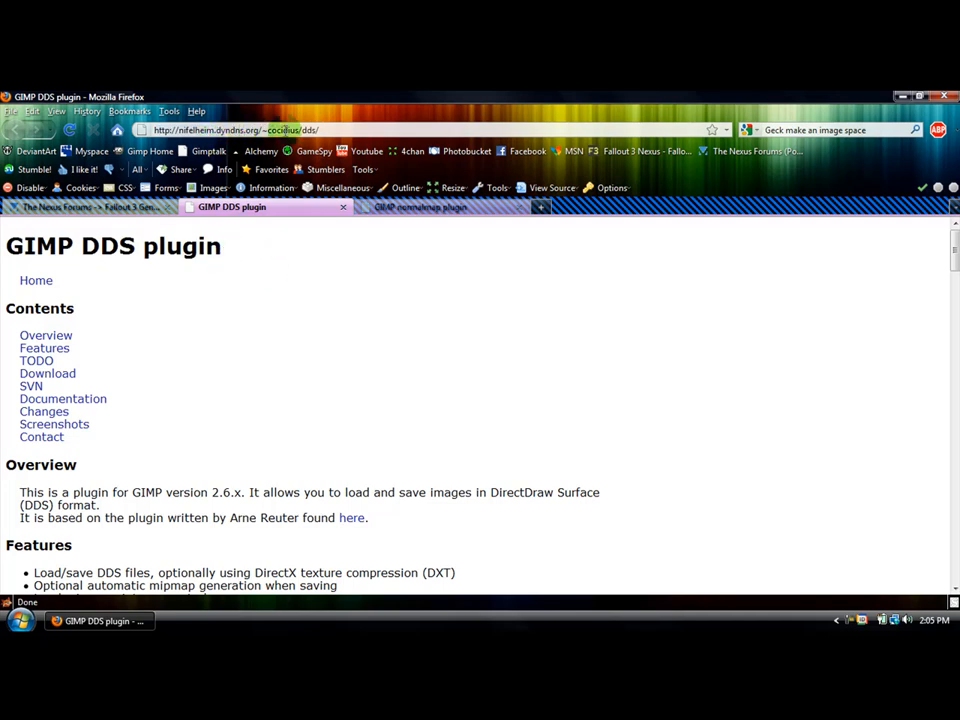
left_click(55, 377)
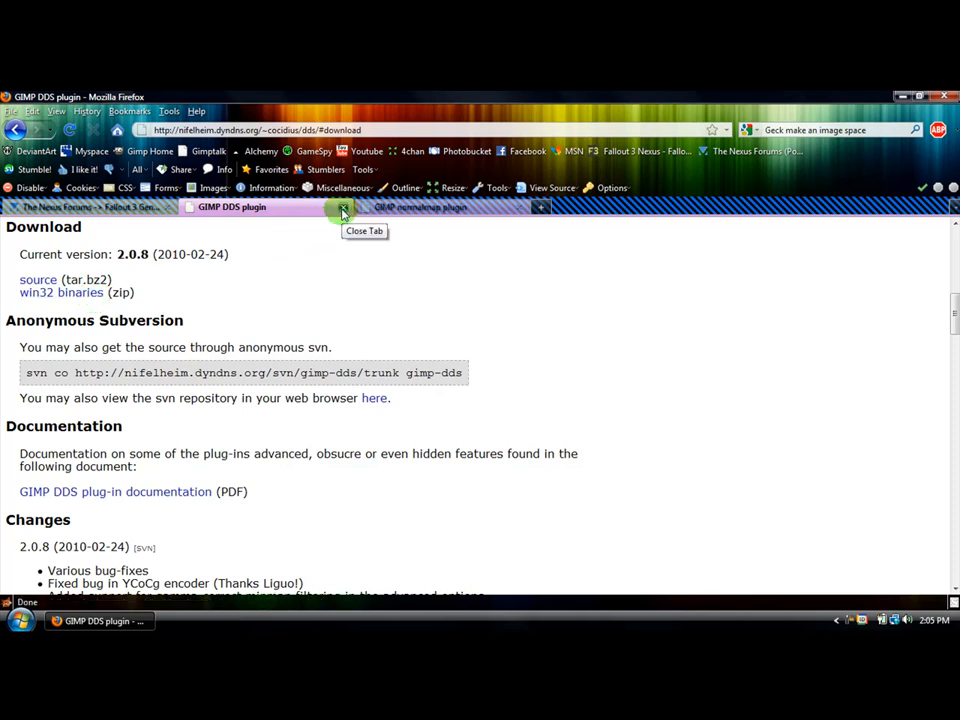
left_click(342, 210)
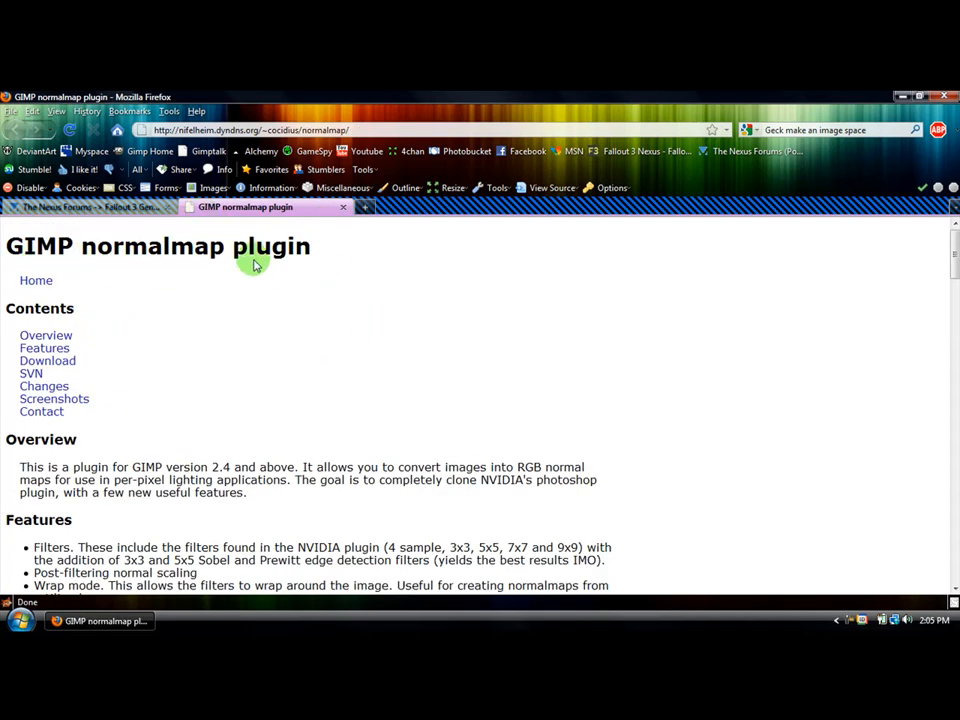
- View the Download section of the GIMP normalmap plugin page and close the page
left_click(60, 361)
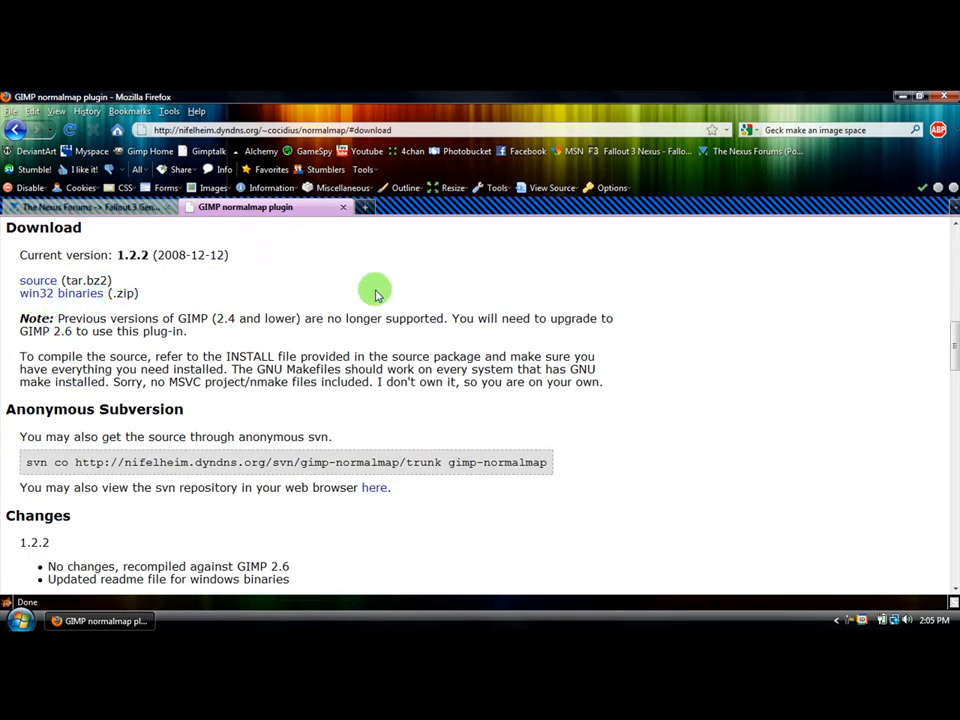
left_click(344, 212)
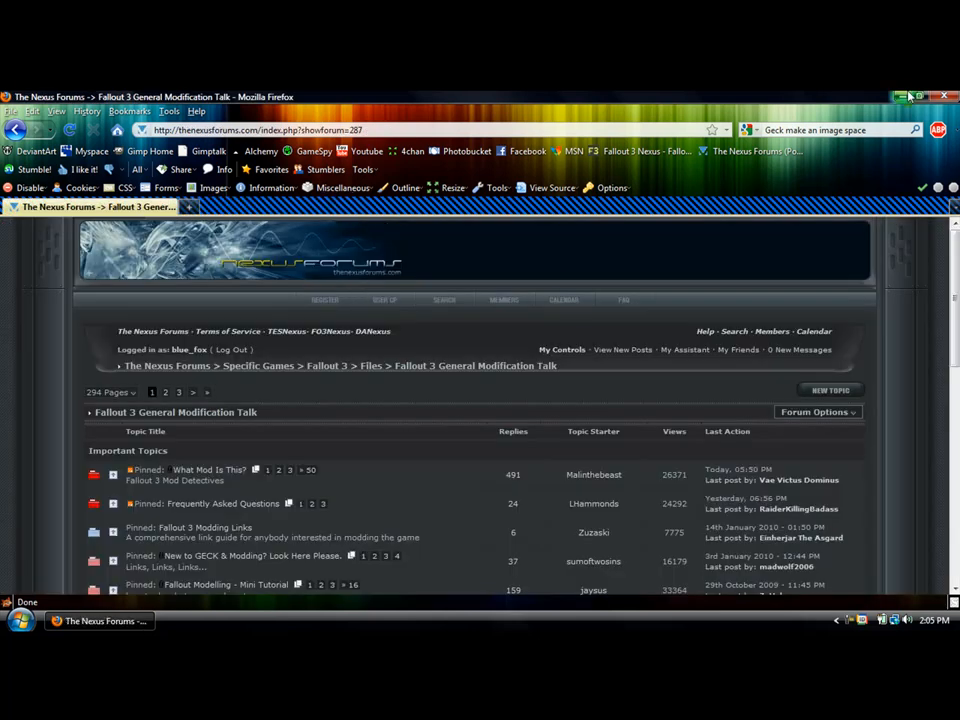
- Return to the desktop and launch GIMP 2
key("super+d")
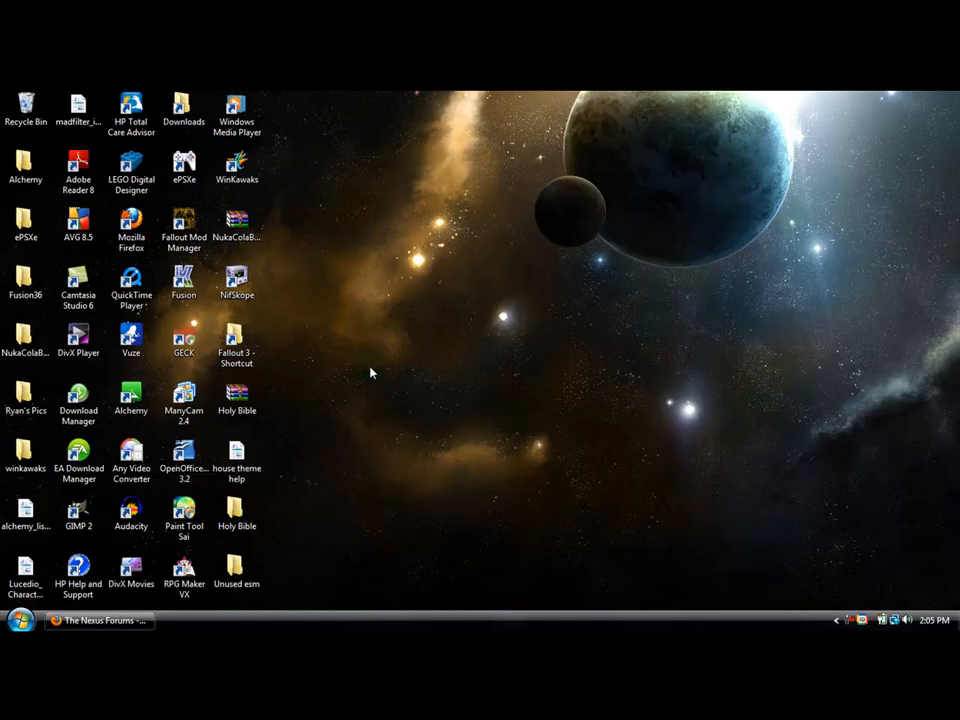
left_click(75, 515)
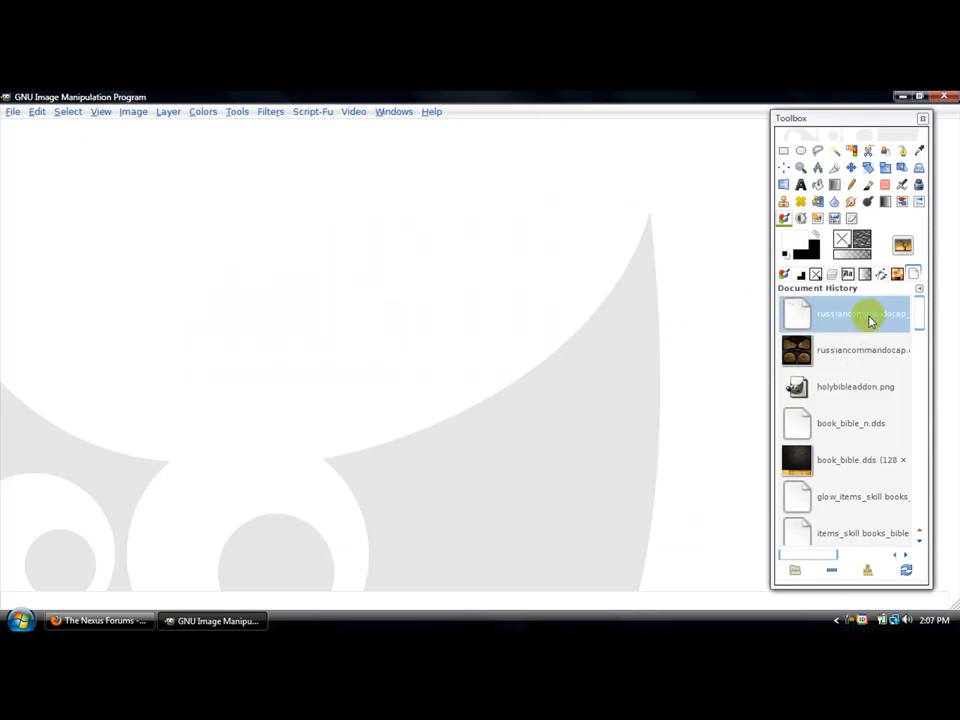
- Look through the recent files in the document history and highlight the russiancommandocap texture
left_click(921, 310)
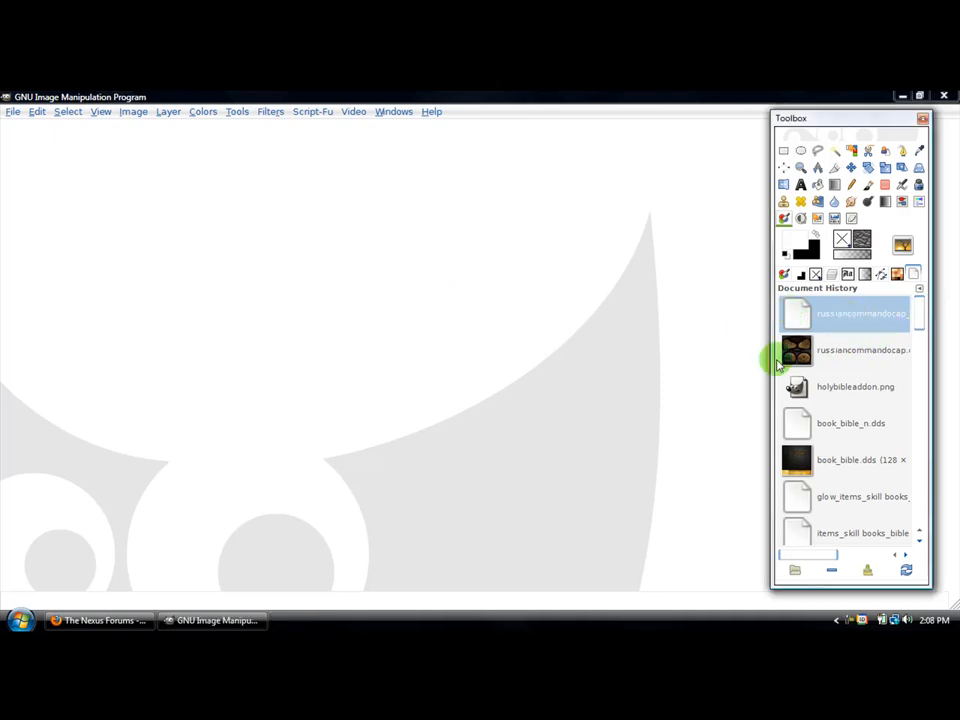
scroll(850, 376, "down", 2)
scroll(858, 377, "up", 2)
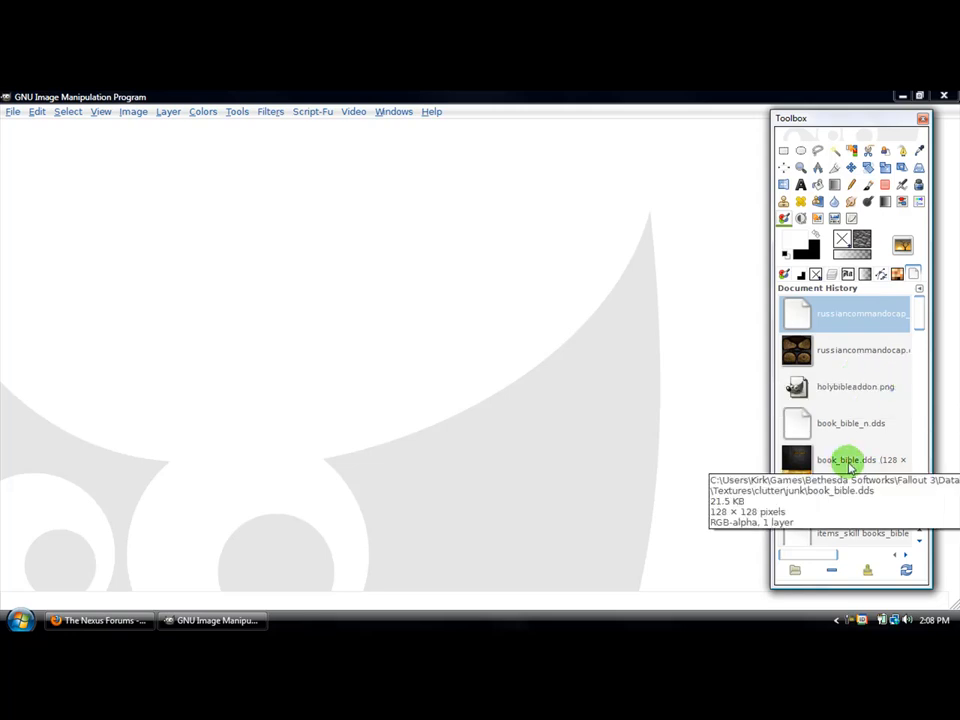
left_click(825, 357)
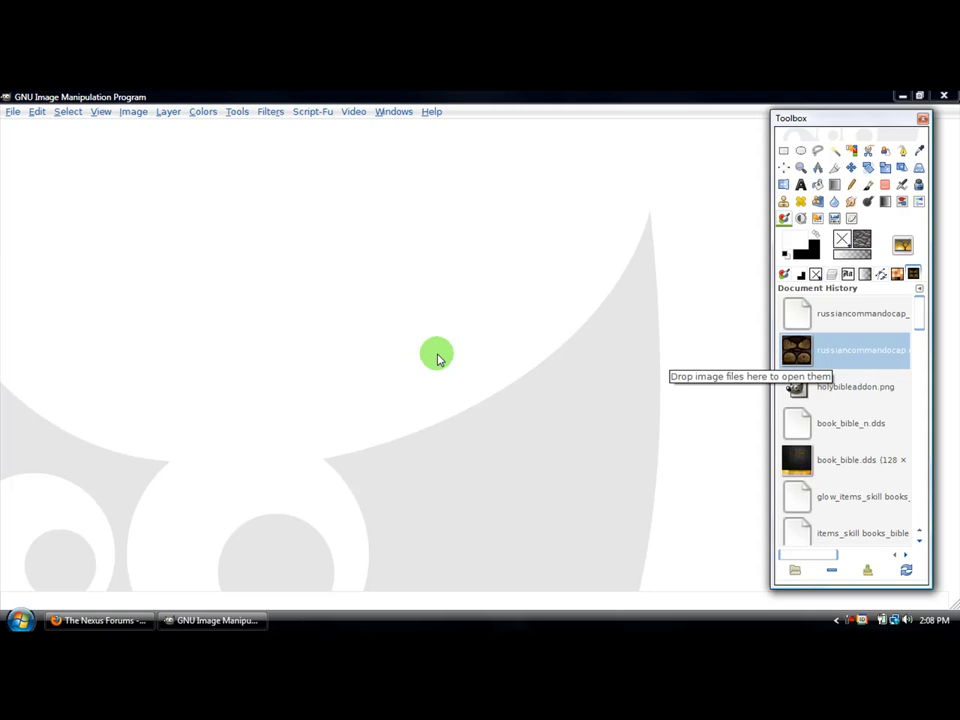
mouse_move(818, 556)
left_mouse_down()
mouse_move(840, 551)
mouse_move(813, 563)
mouse_move(879, 555)
mouse_move(829, 560)
left_mouse_up()
left_click(846, 315)
left_click(846, 353)
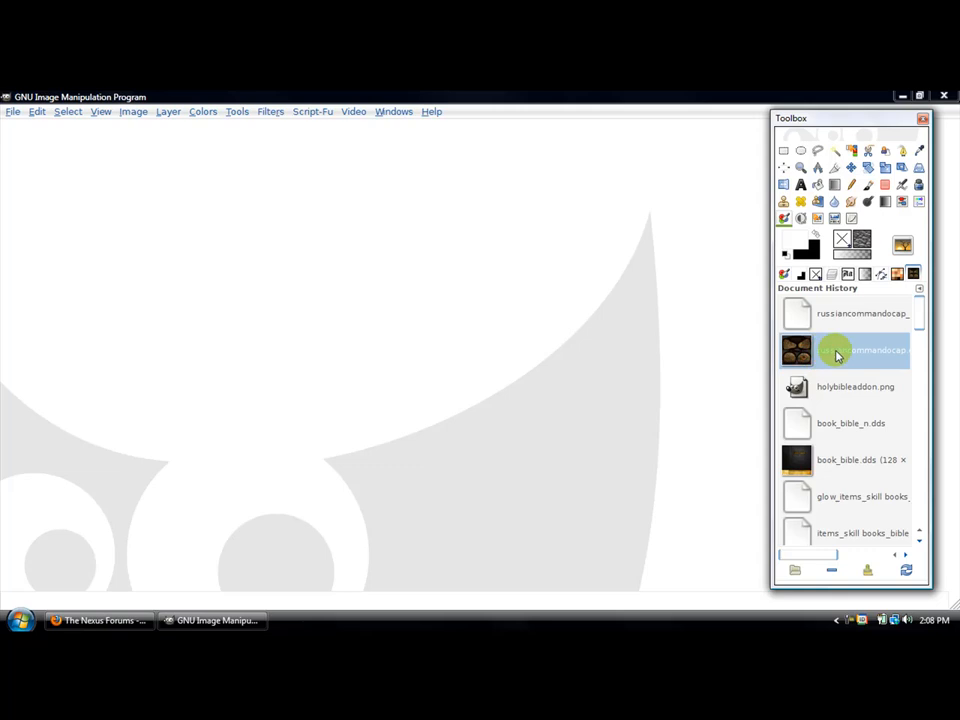
- Start opening an image and browse to the Fallout 3 folder's Data, Textures, armor subfolder
left_click(15, 112)
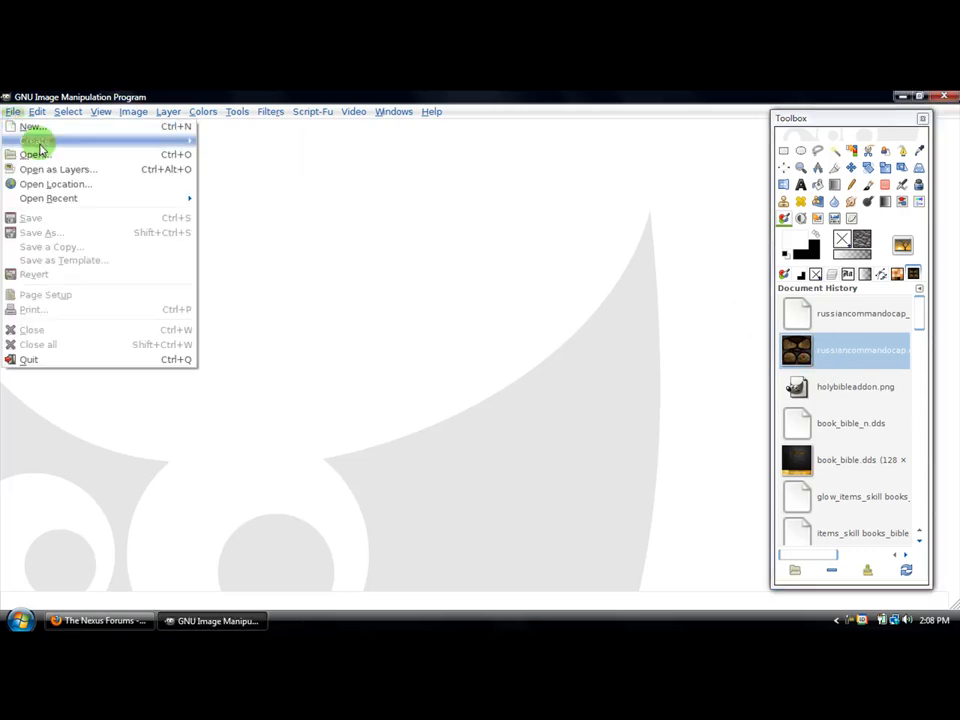
left_click(40, 154)
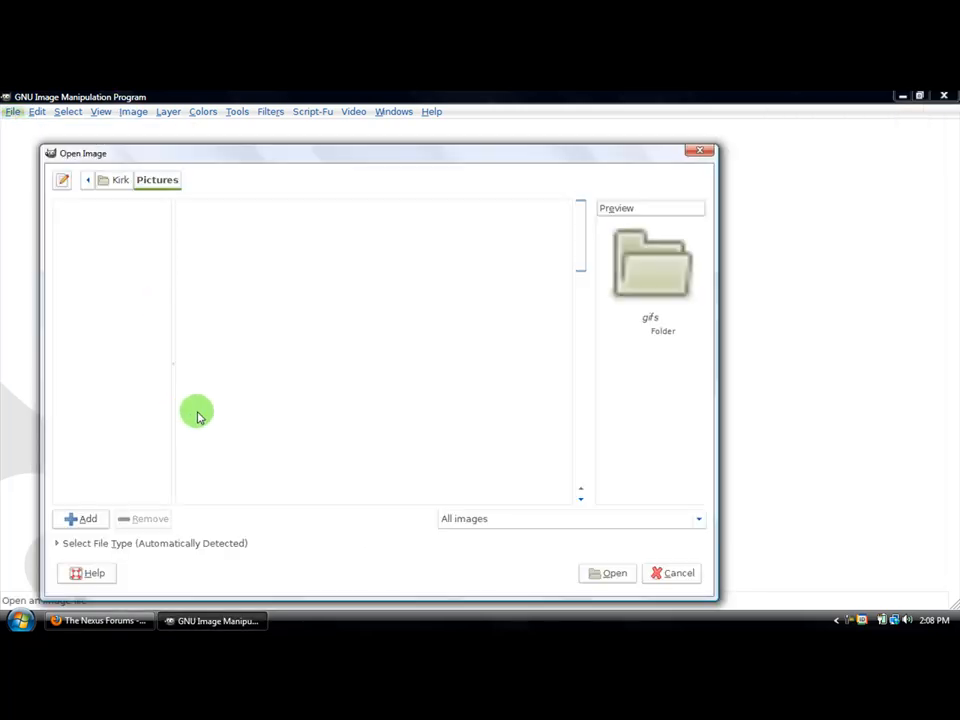
left_click(88, 453)
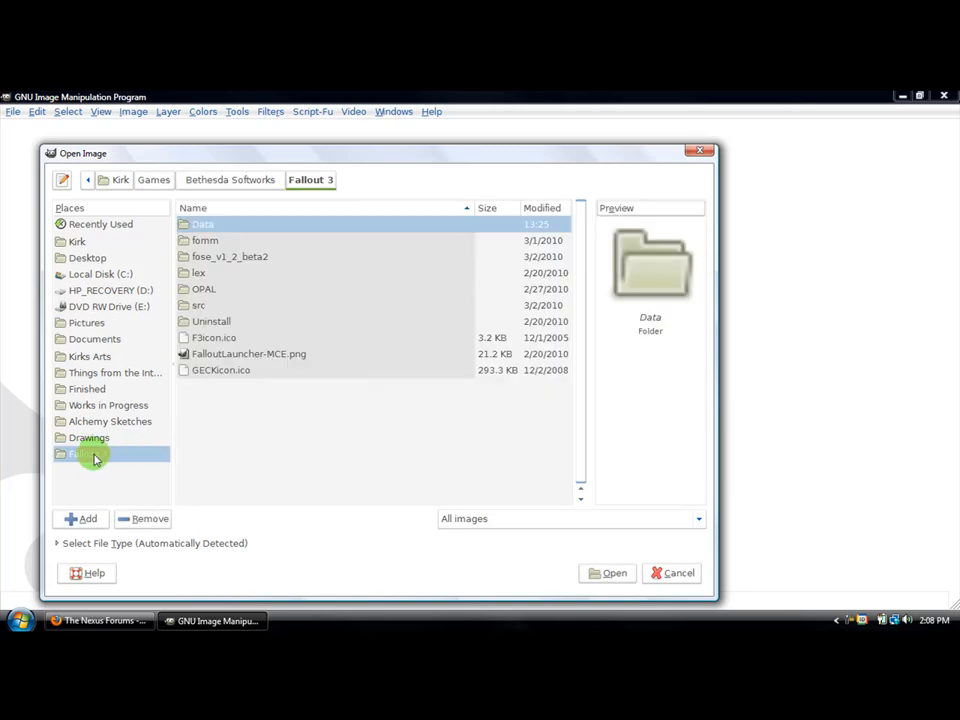
double_click(213, 224)
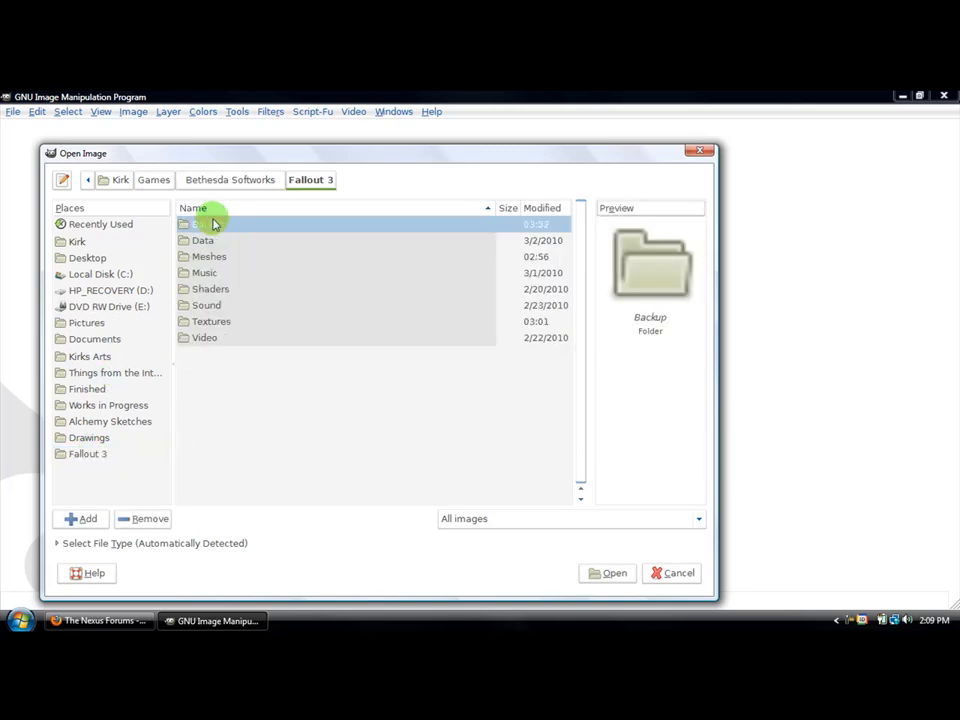
double_click(210, 323)
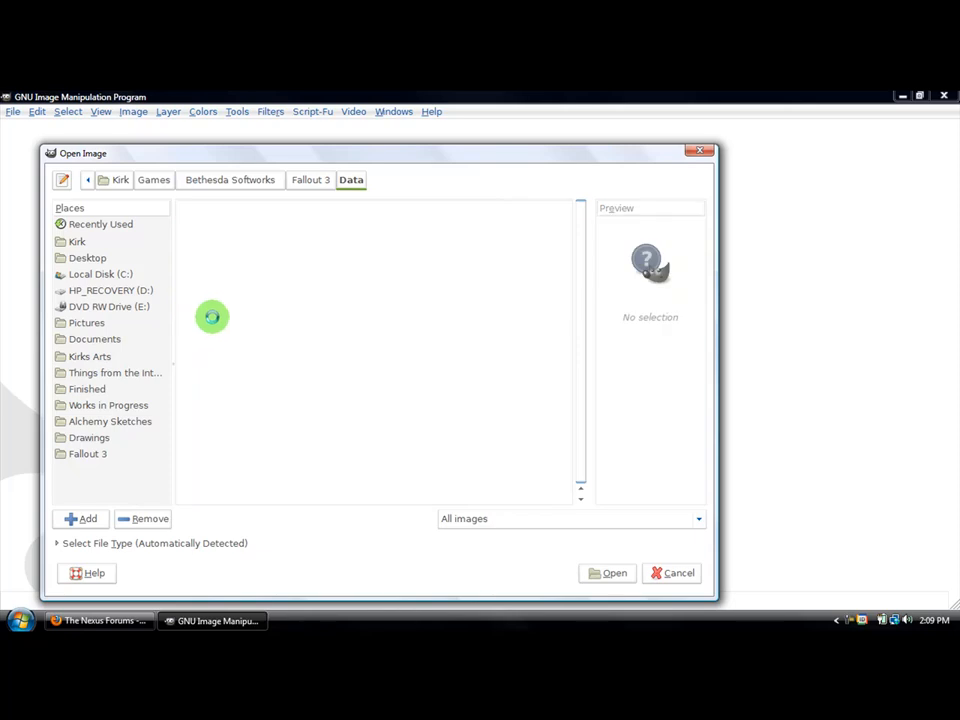
double_click(215, 232)
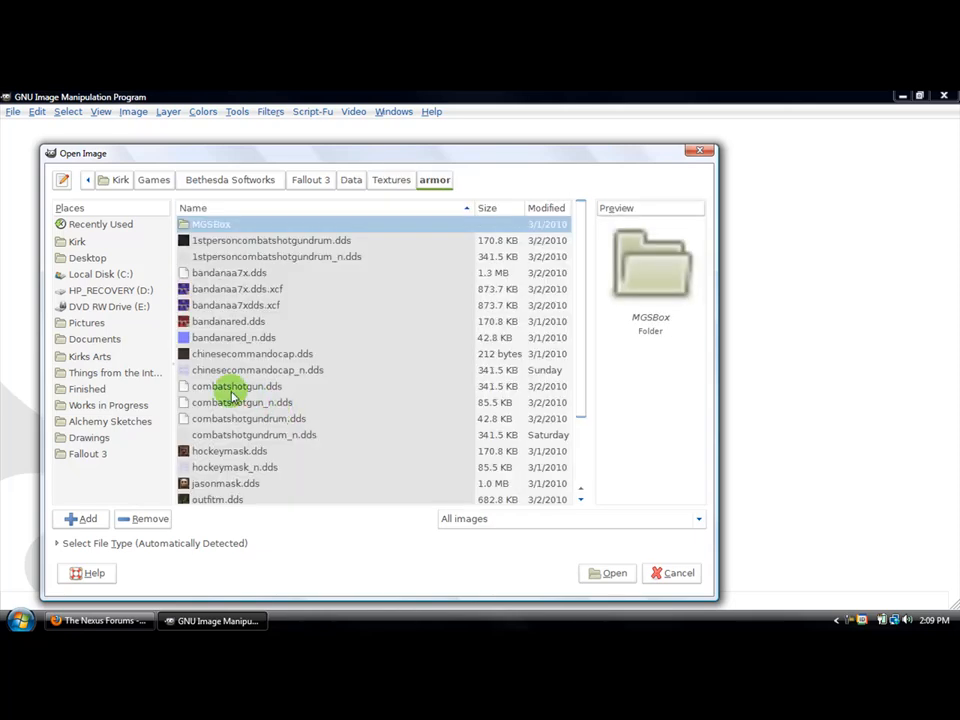
- Open russiancommandocap.dds with the Load mipmaps option turned off
scroll(270, 420, "down", 3)
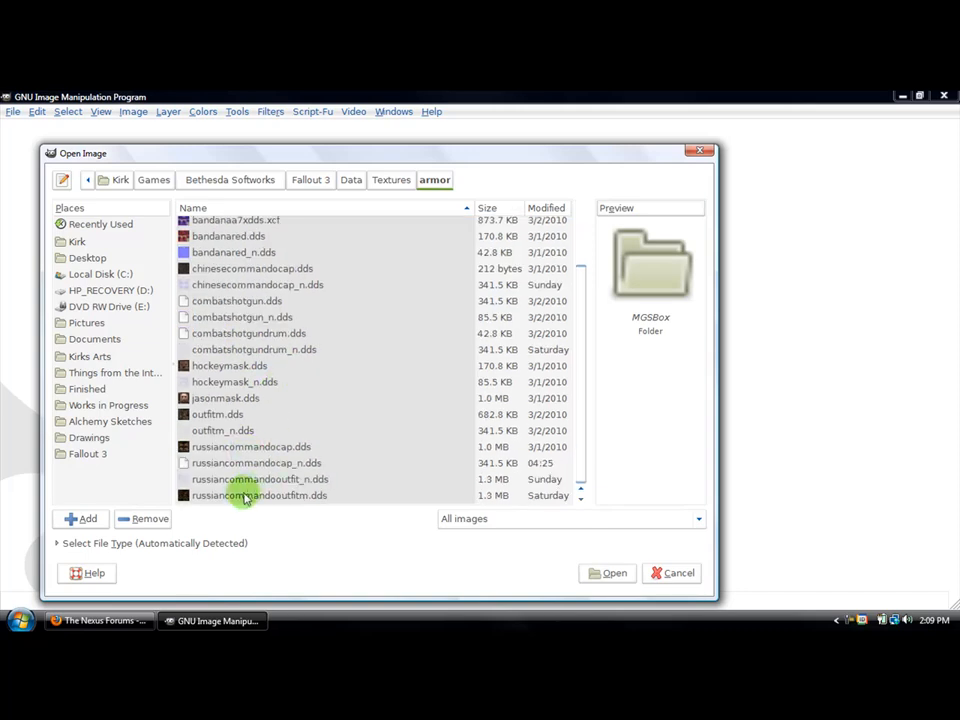
left_click(222, 448)
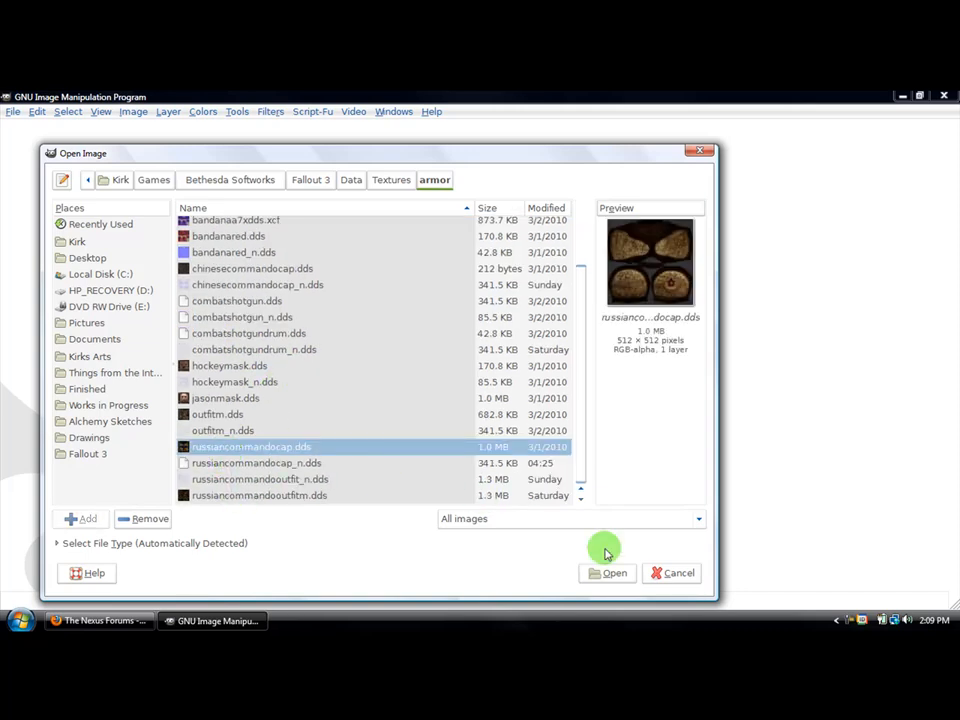
left_click(614, 575)
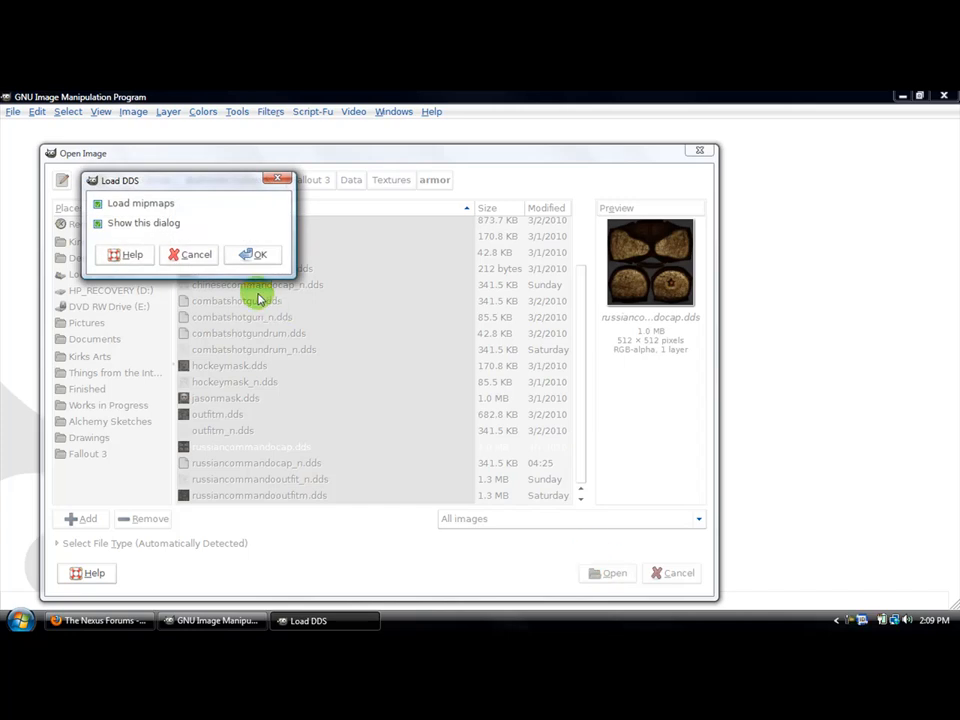
left_click_drag(133, 180, 307, 272)
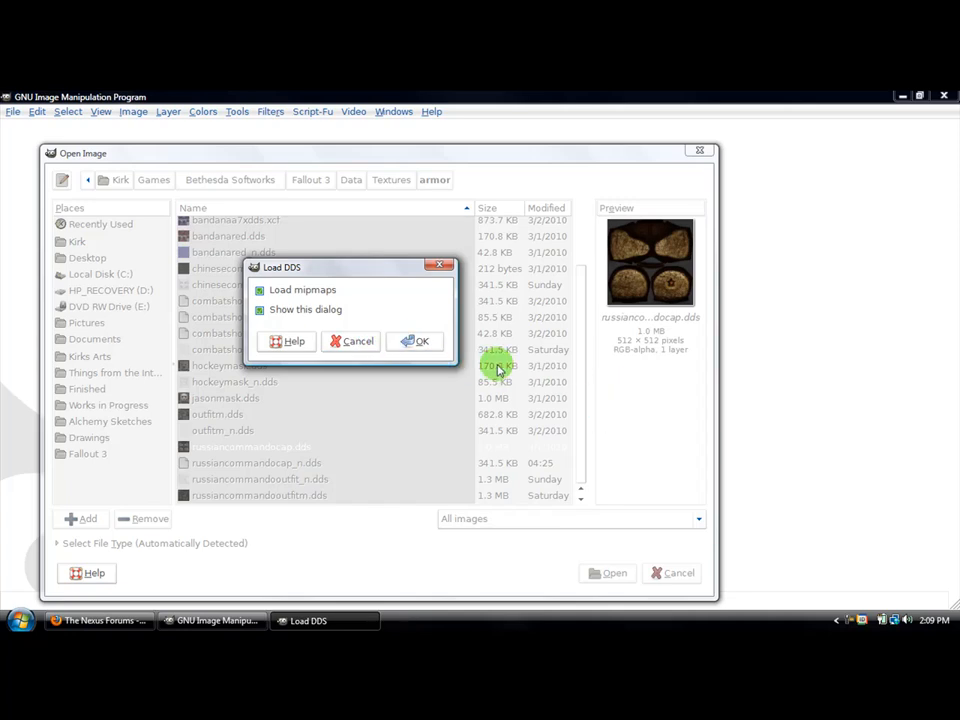
left_click(260, 291)
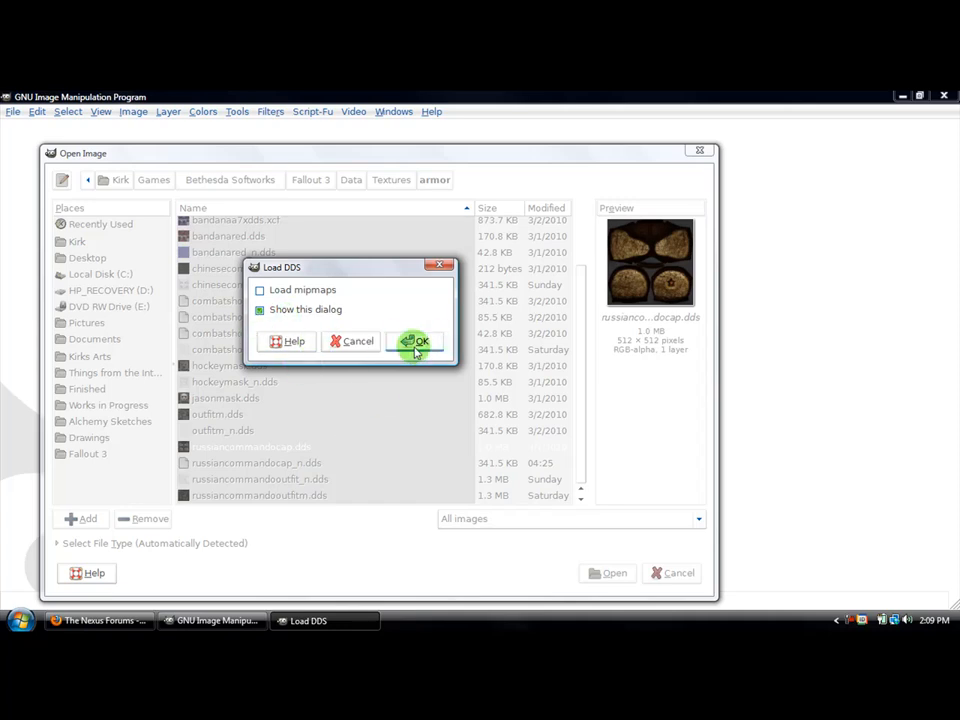
left_click(414, 341)
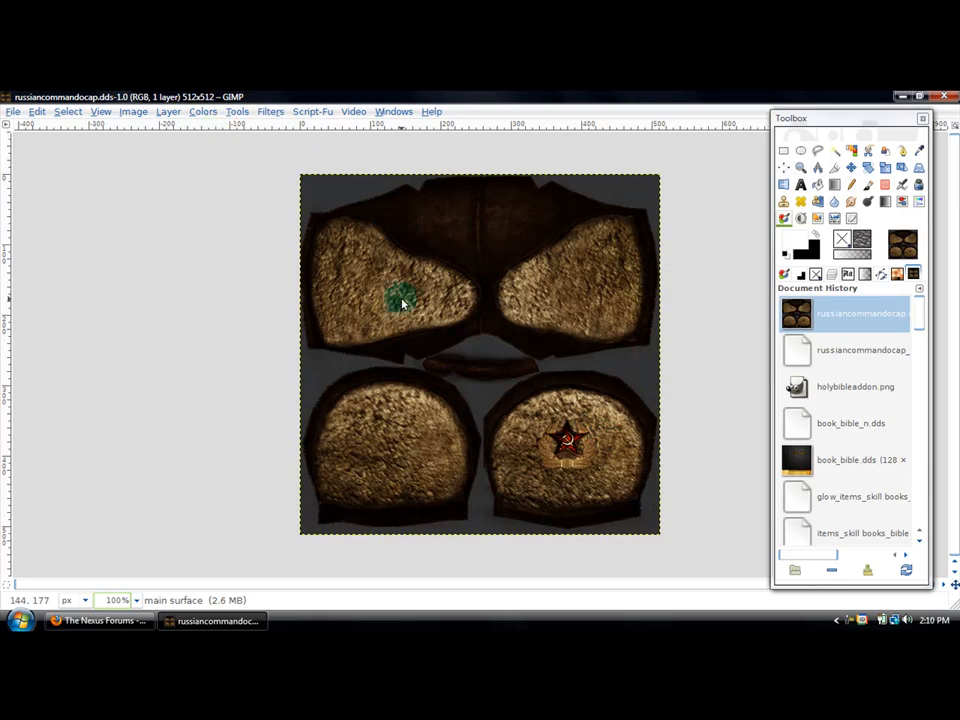
- Start the Normalmap filter on the cap texture and set its alpha channel option to Height
left_click(274, 113)
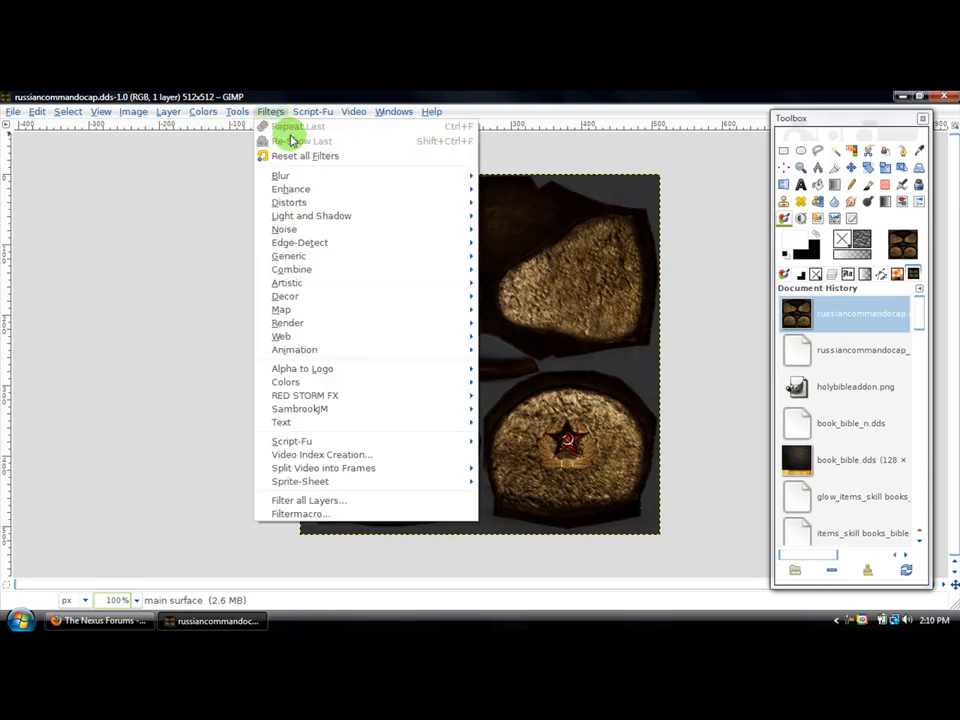
mouse_move(306, 310)
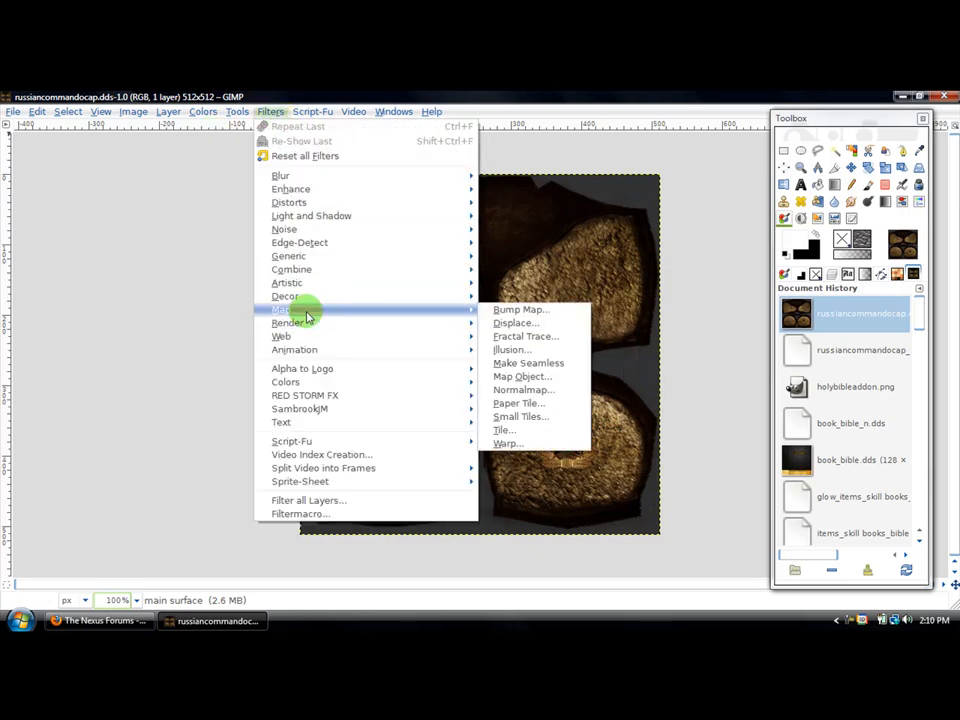
left_click(515, 391)
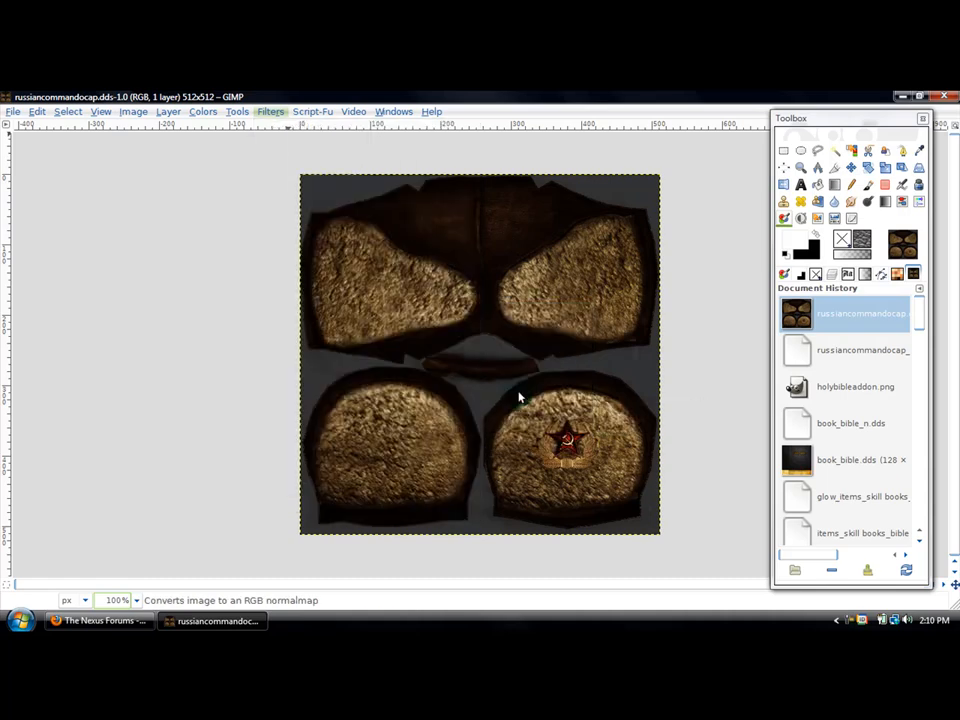
left_click_drag(251, 197, 234, 226)
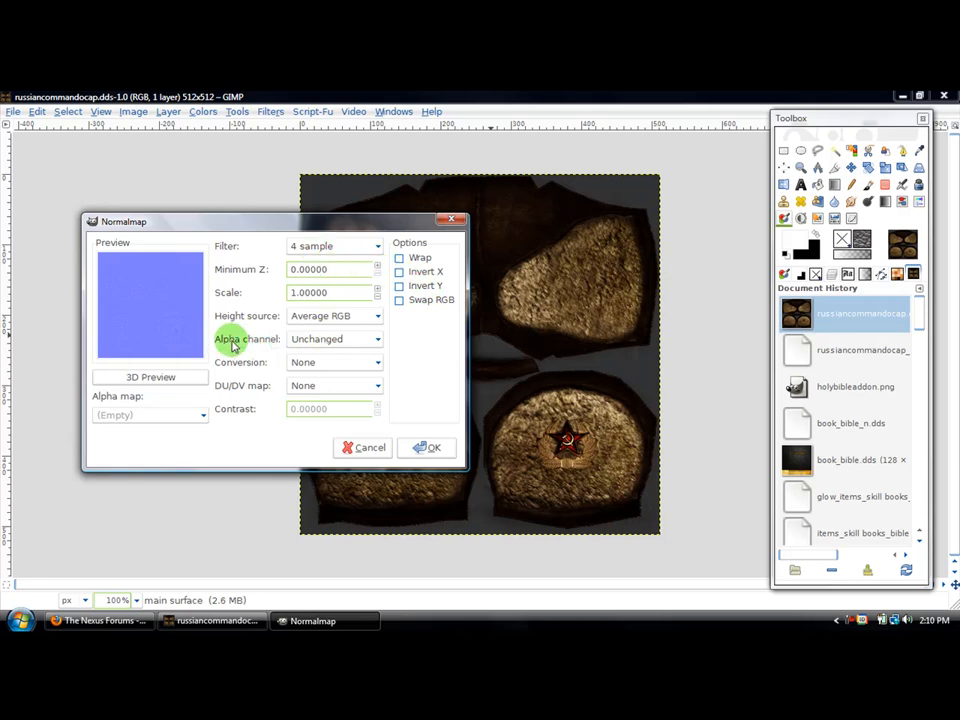
left_click(306, 339)
left_click(310, 352)
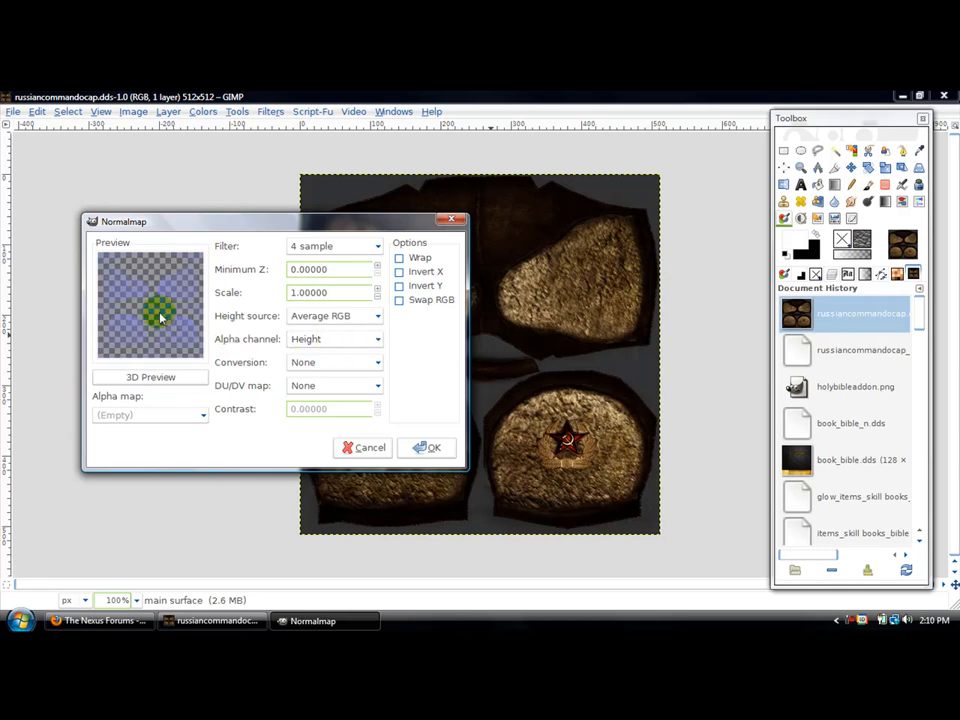
- Switch the normal map's alpha channel to Unchanged for comparison and set it back to Height
left_click(300, 336)
left_click(290, 324)
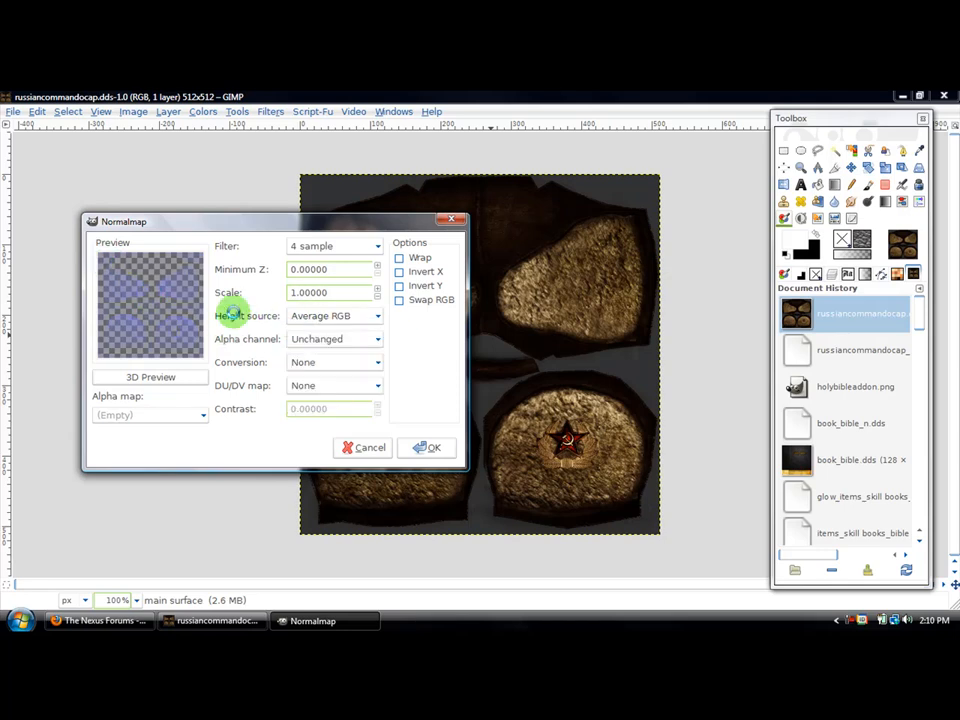
left_click(300, 339)
left_click(304, 351)
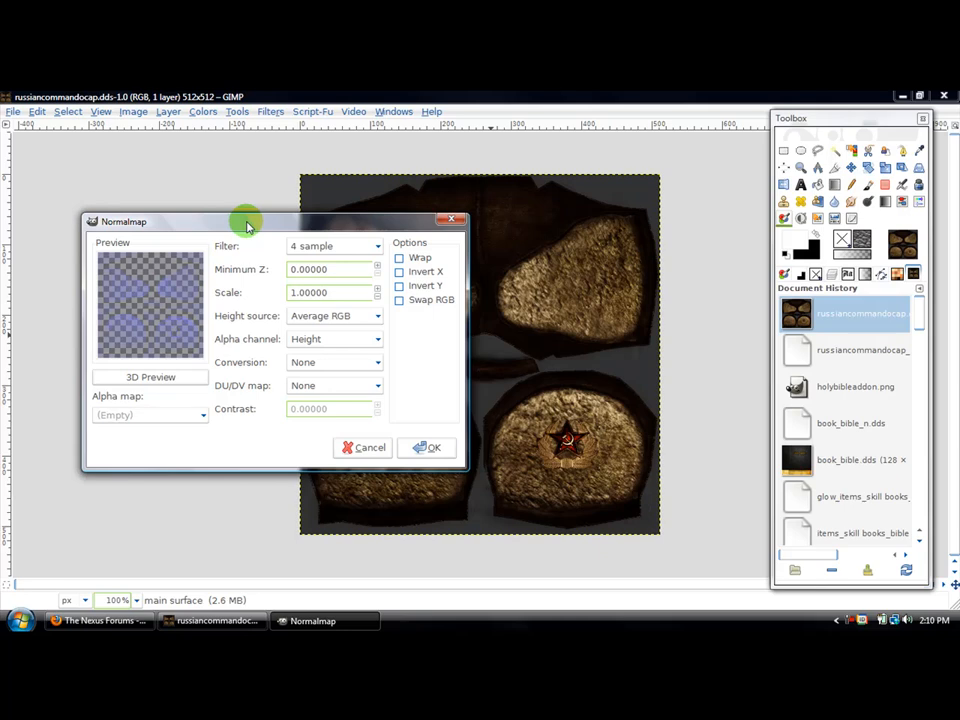
- Review the Normalmap settings against the texture and apply the filter to the cap image
left_click_drag(247, 225, 336, 265)
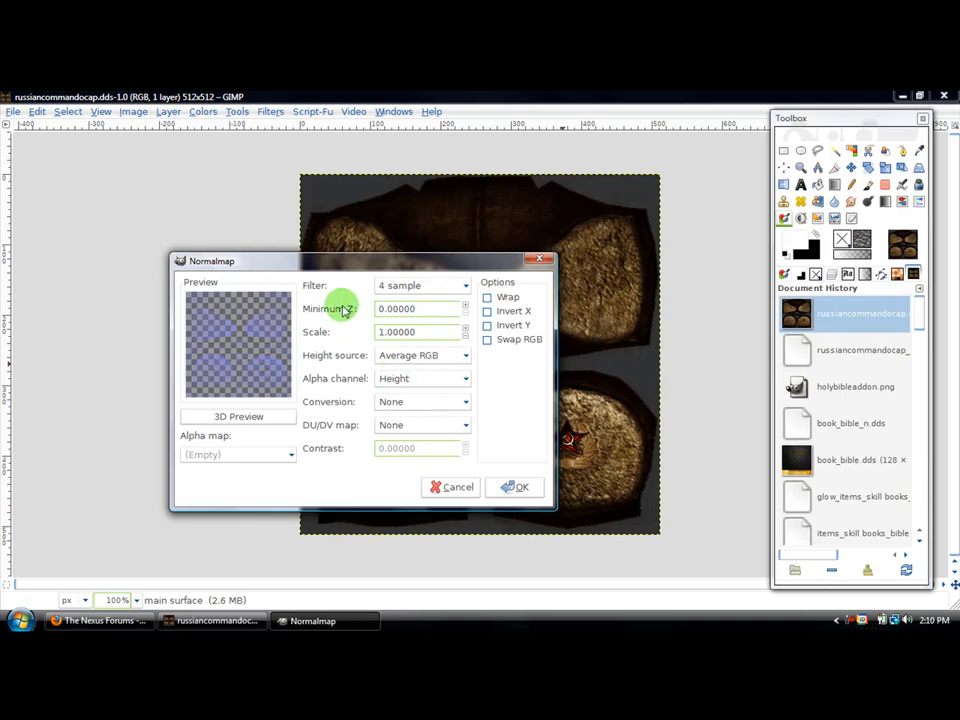
left_click_drag(284, 342, 396, 506)
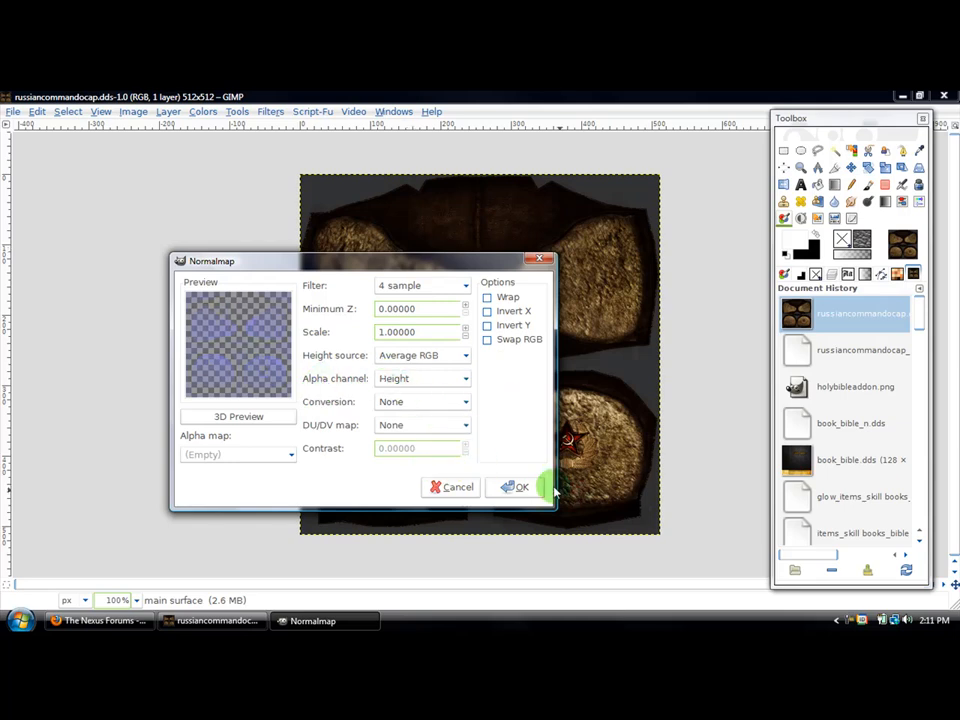
left_click_drag(411, 262, 410, 226)
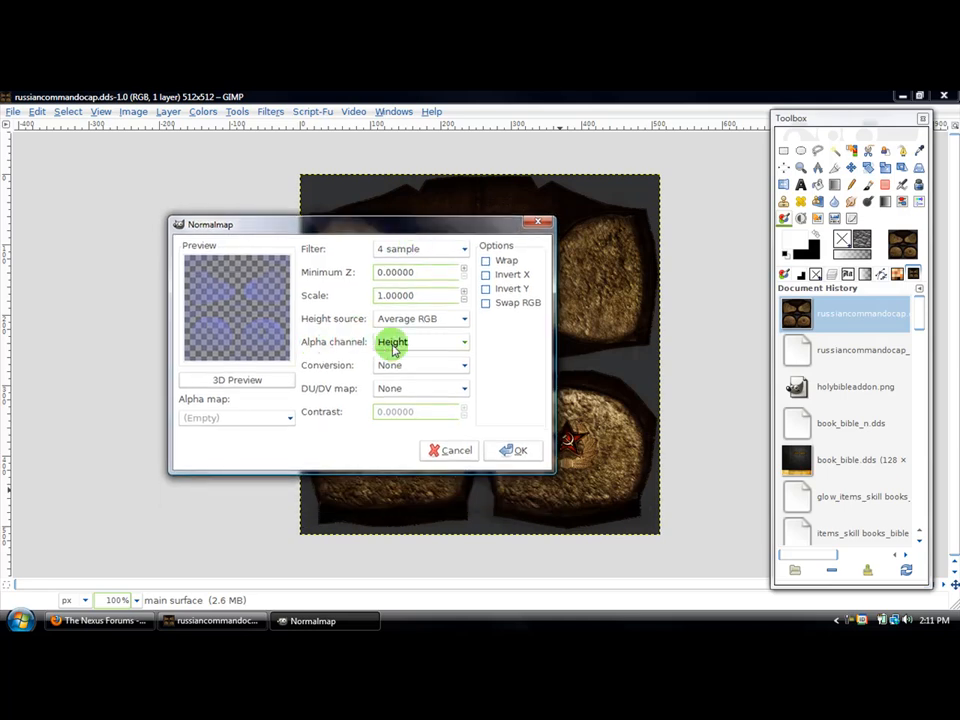
left_click(503, 450)
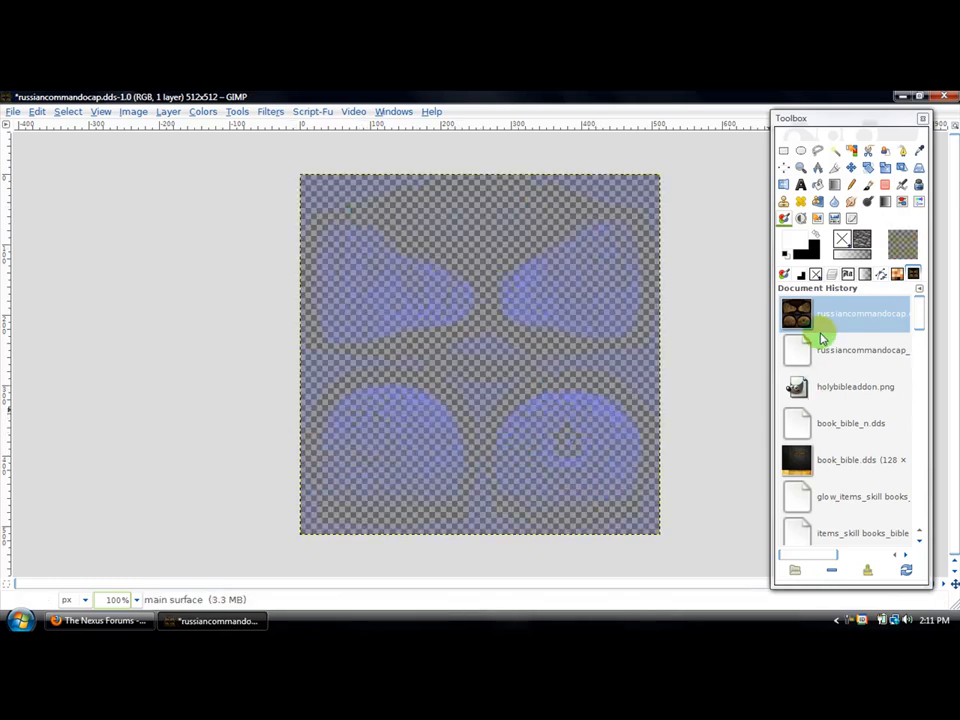
- Try stacking two duplicates of the main surface layer to intensify the normal map, and undo both duplications
left_click(832, 277)
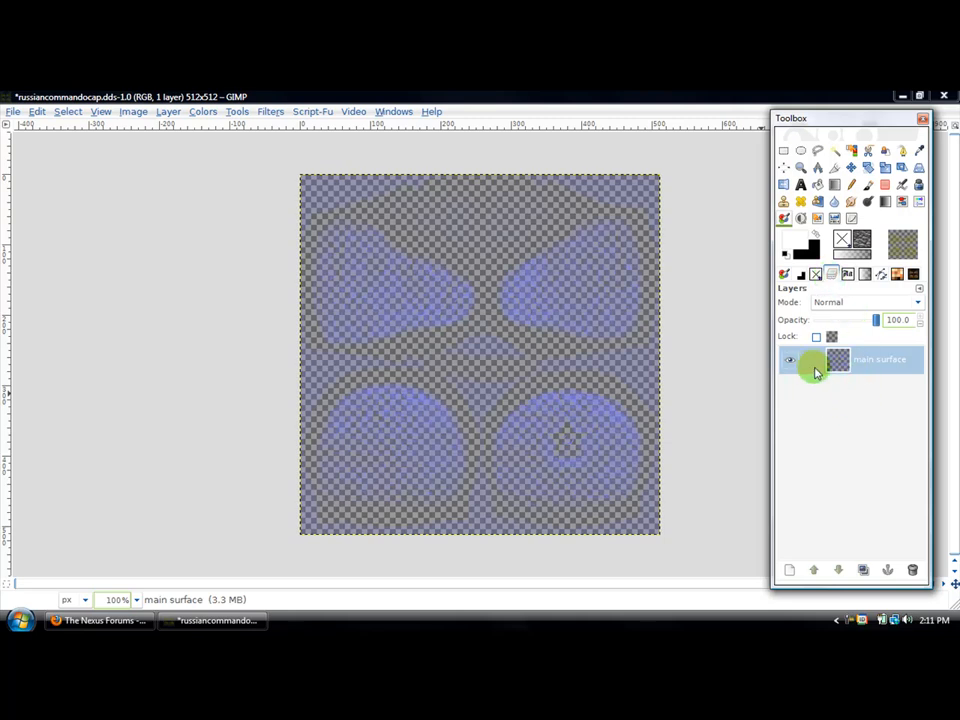
left_click(862, 570)
left_click(862, 570)
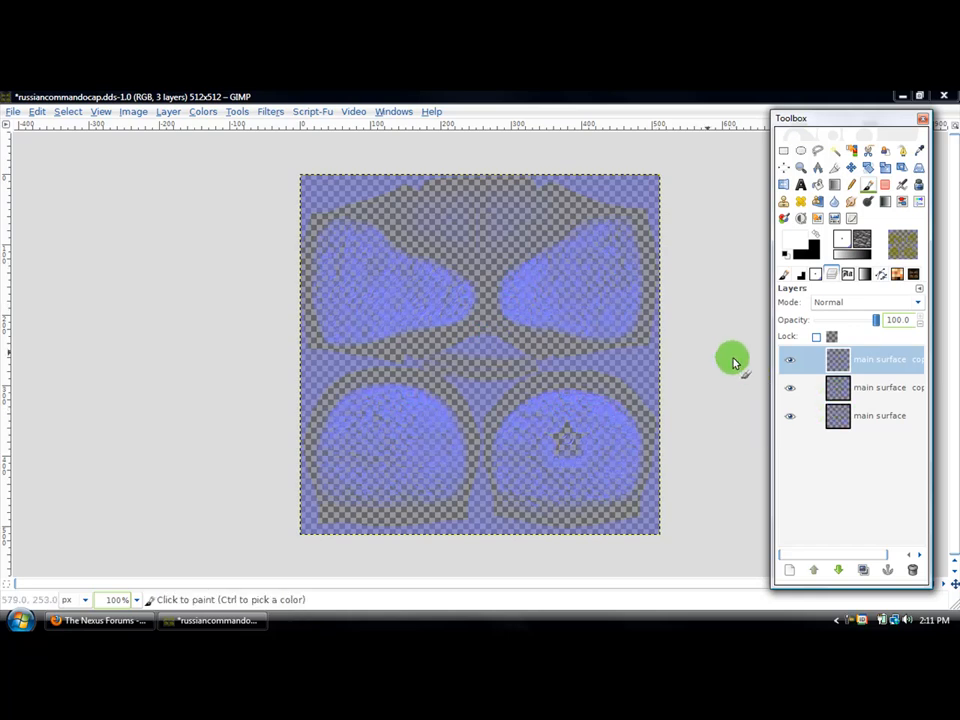
left_click(860, 393)
left_click(851, 365)
right_click(853, 421)
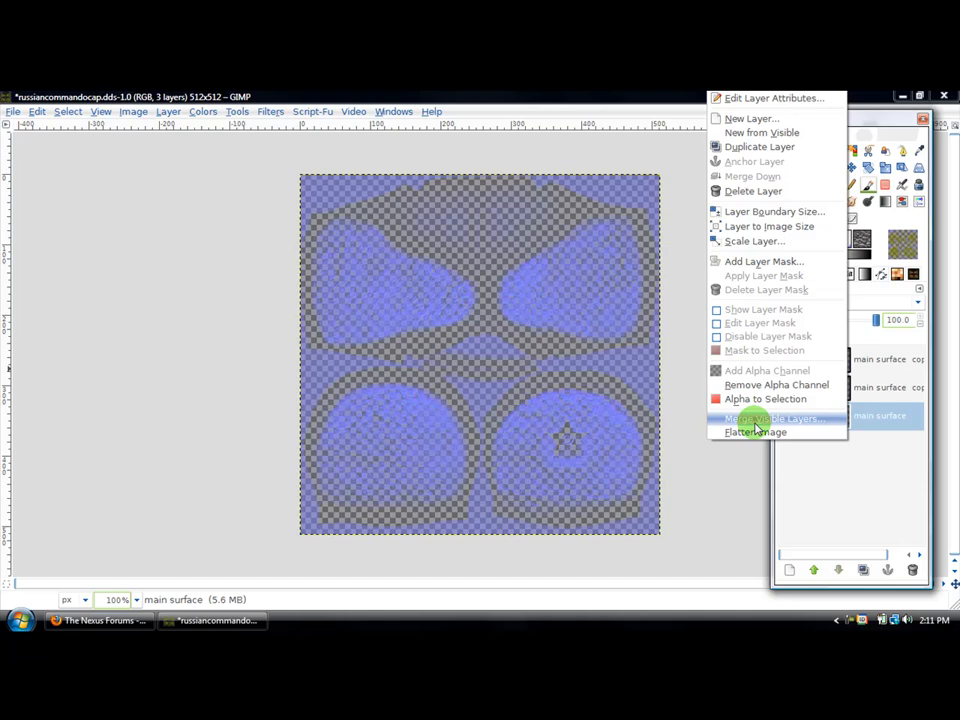
left_click(893, 424)
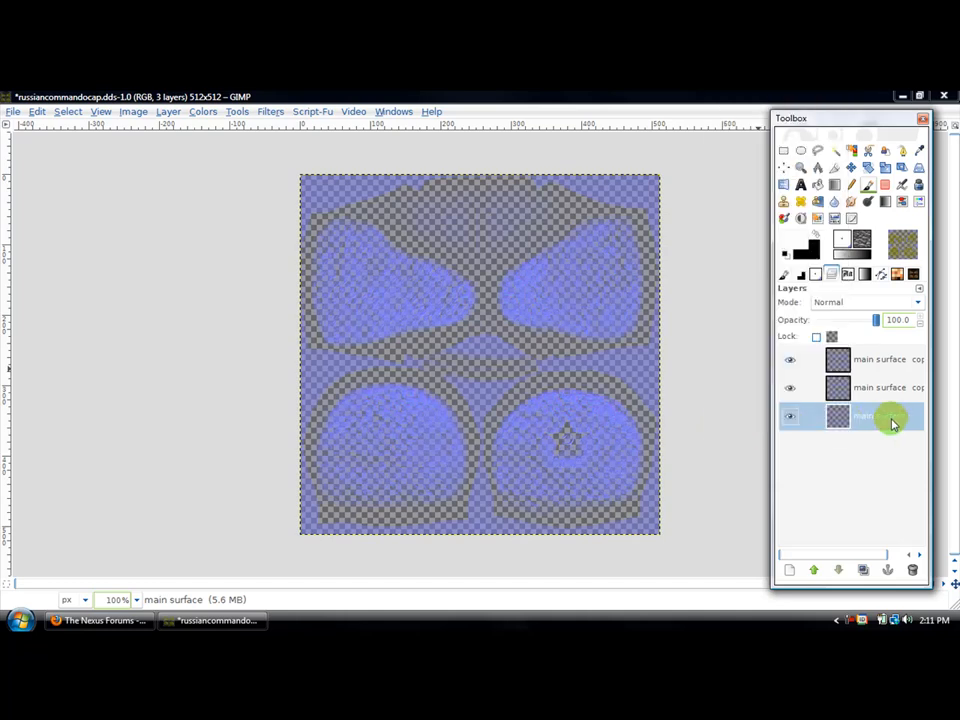
left_click(844, 362)
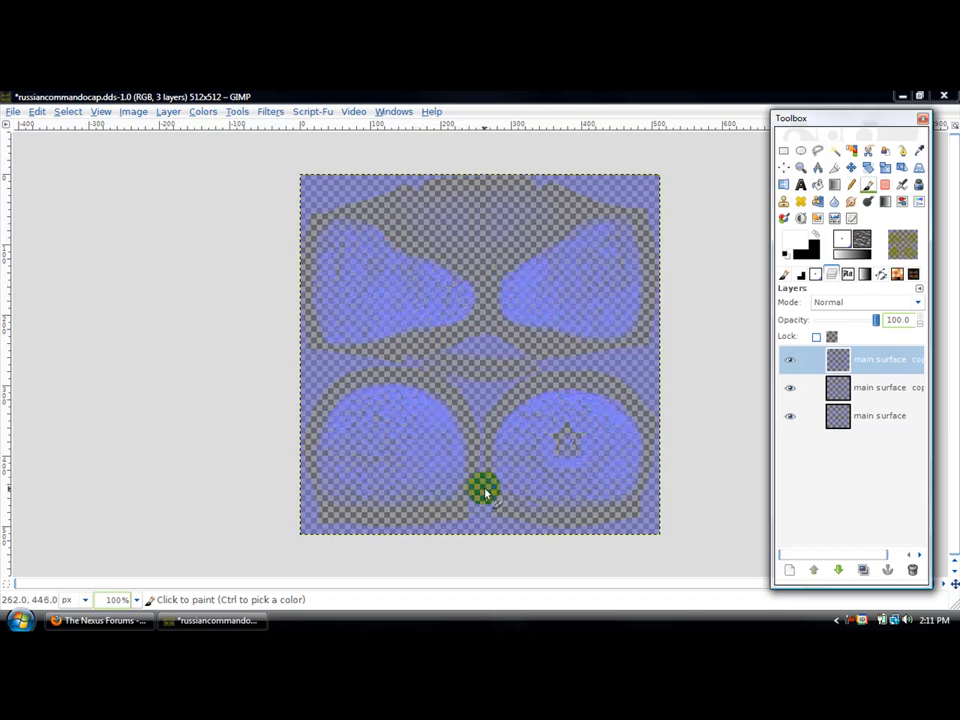
key("ctrl+z")
key("ctrl+z")
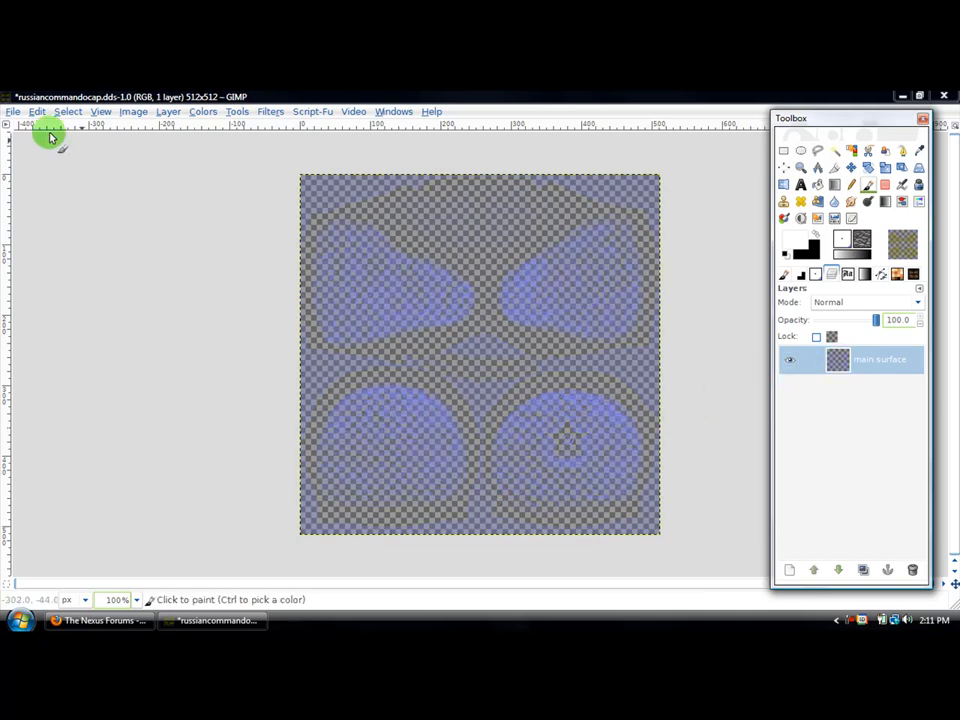
- Save the image under the name russiancommandocap_n.dds in the armor folder, replacing the existing file
left_click(12, 112)
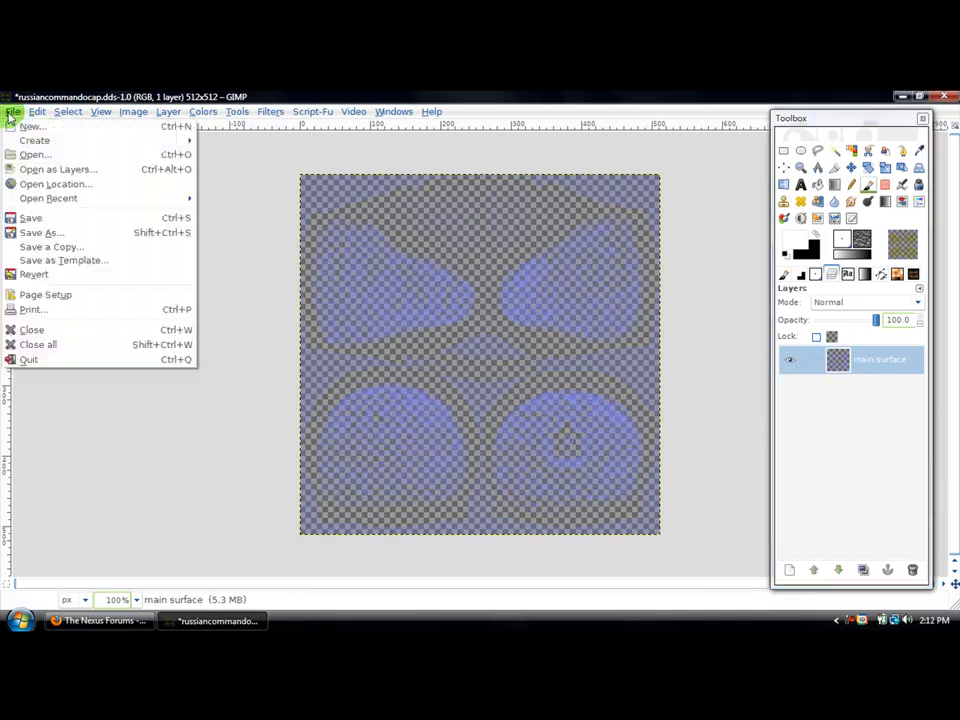
left_click(35, 235)
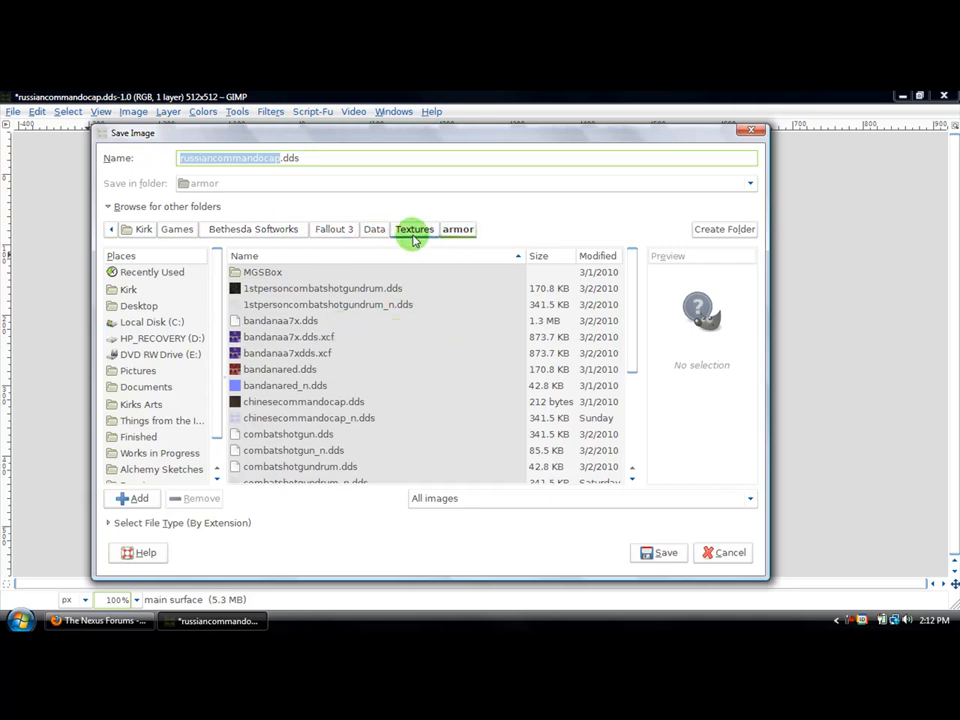
left_click_drag(631, 371, 638, 435)
left_click(295, 459)
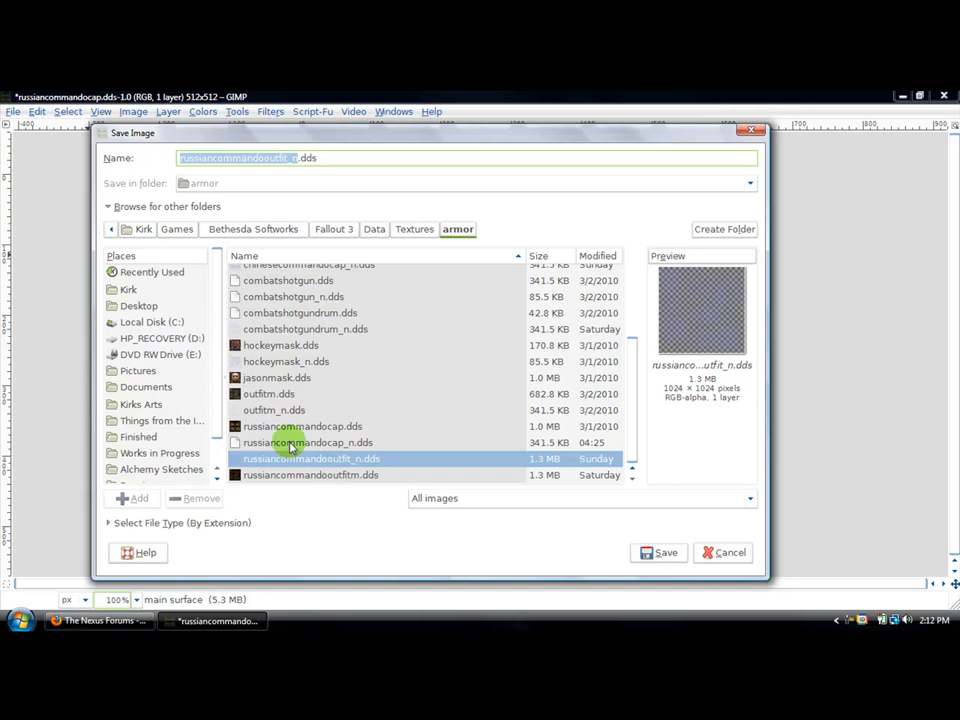
left_click(315, 442)
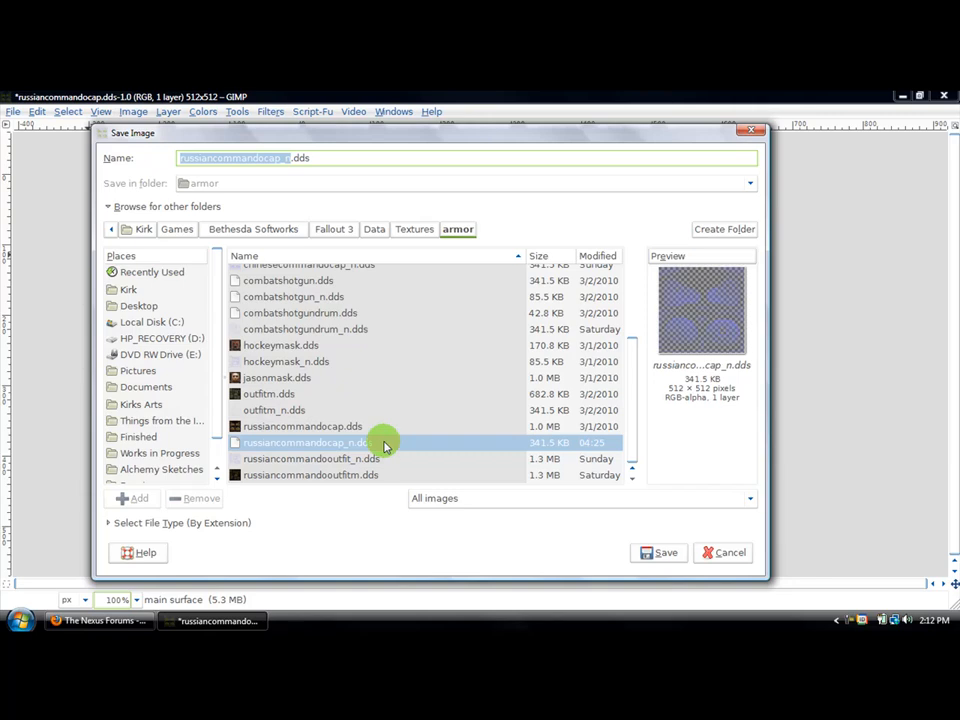
left_click(645, 553)
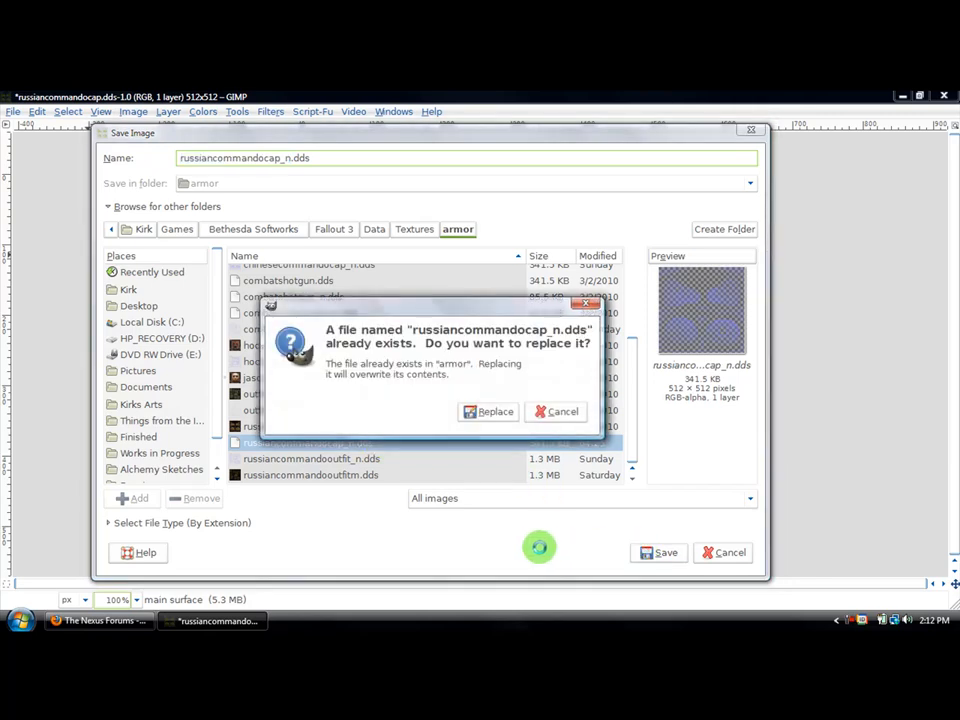
left_click(492, 414)
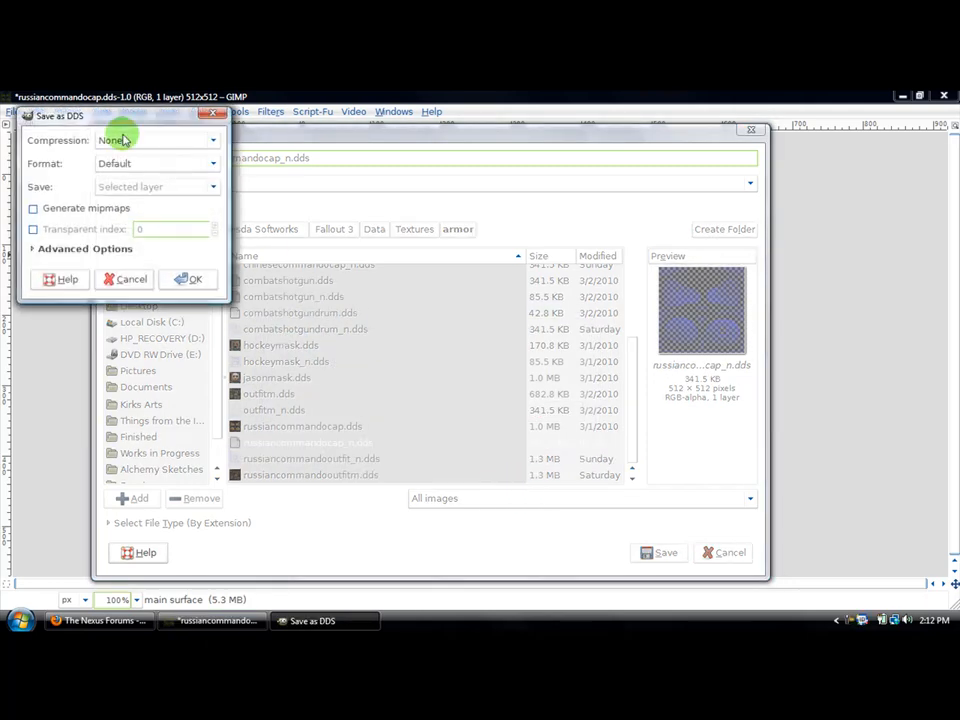
- Finish the DDS save with BC3 / DXT5 compression and Generate mipmaps enabled, and minimize the image window
left_click_drag(129, 118, 250, 225)
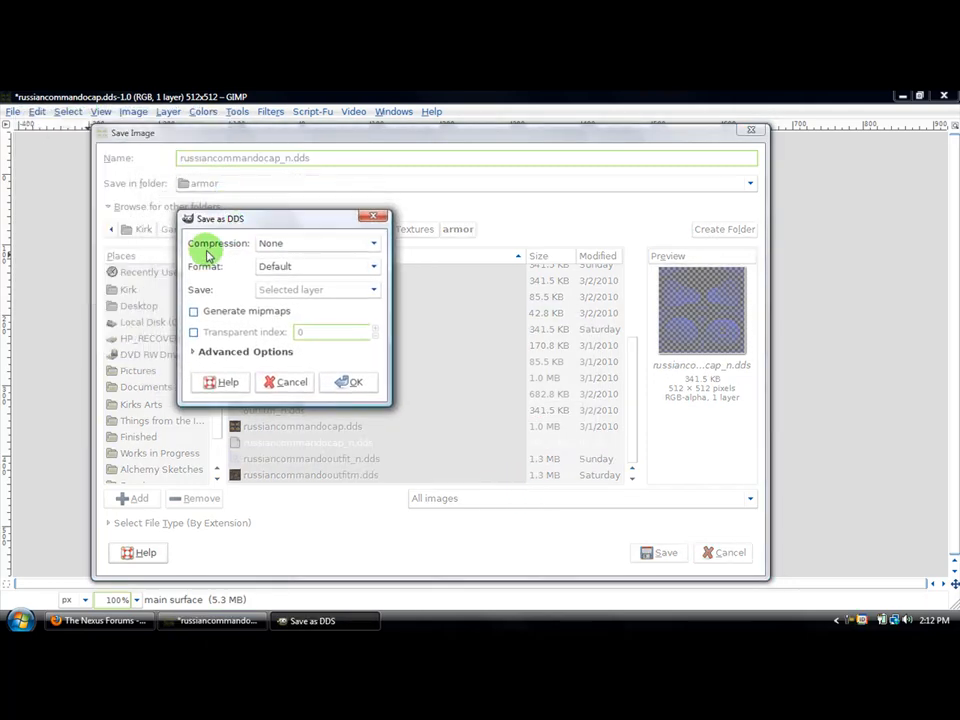
left_click(311, 243)
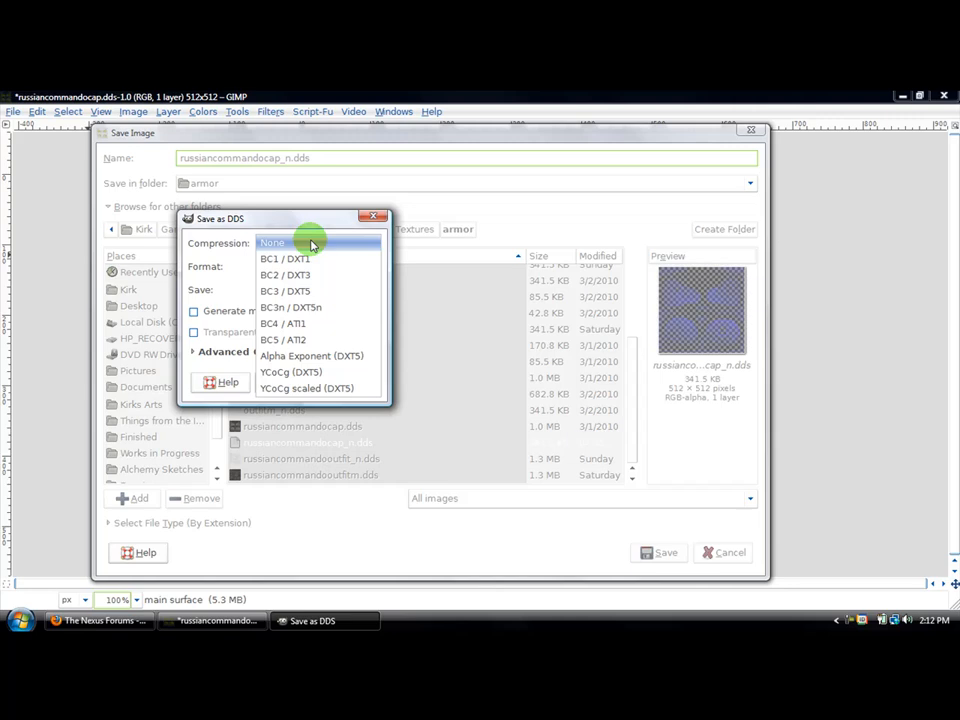
left_click(308, 295)
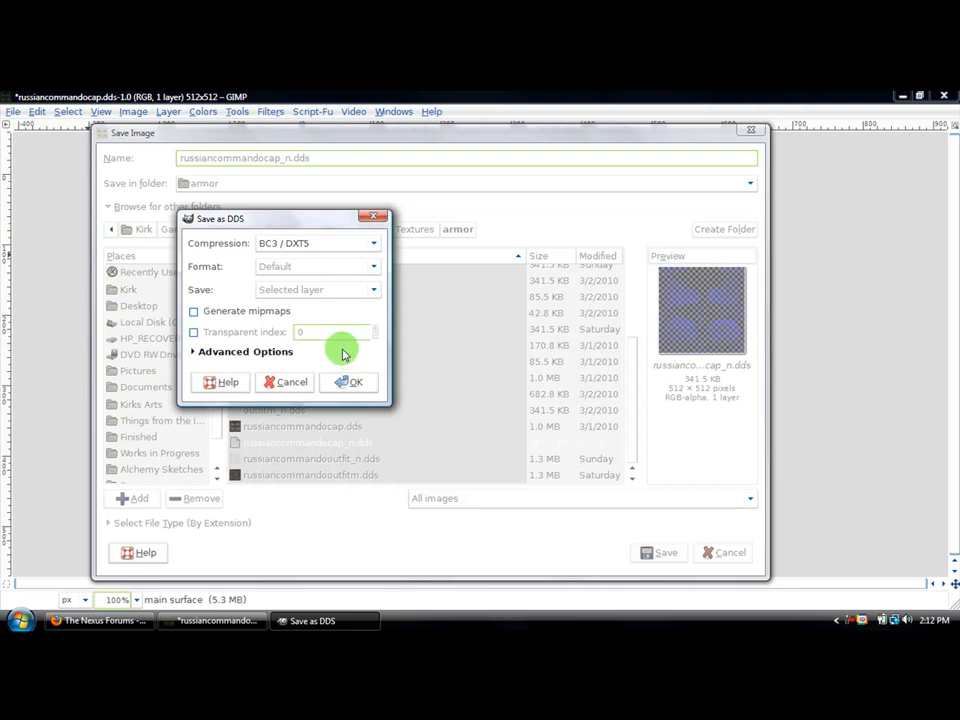
left_click(194, 312)
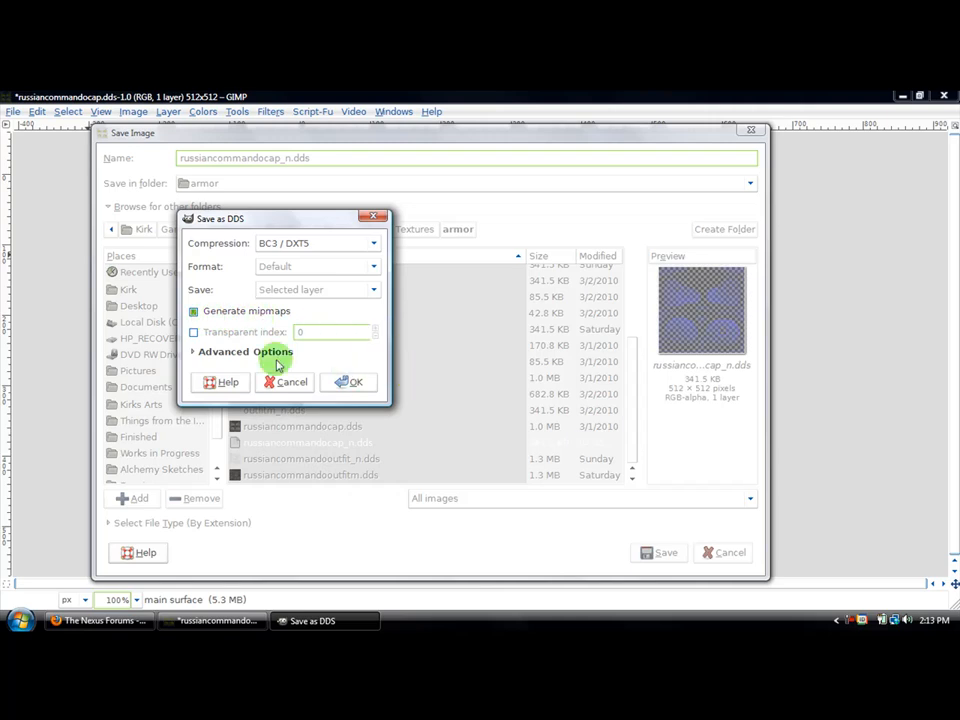
left_click(210, 353)
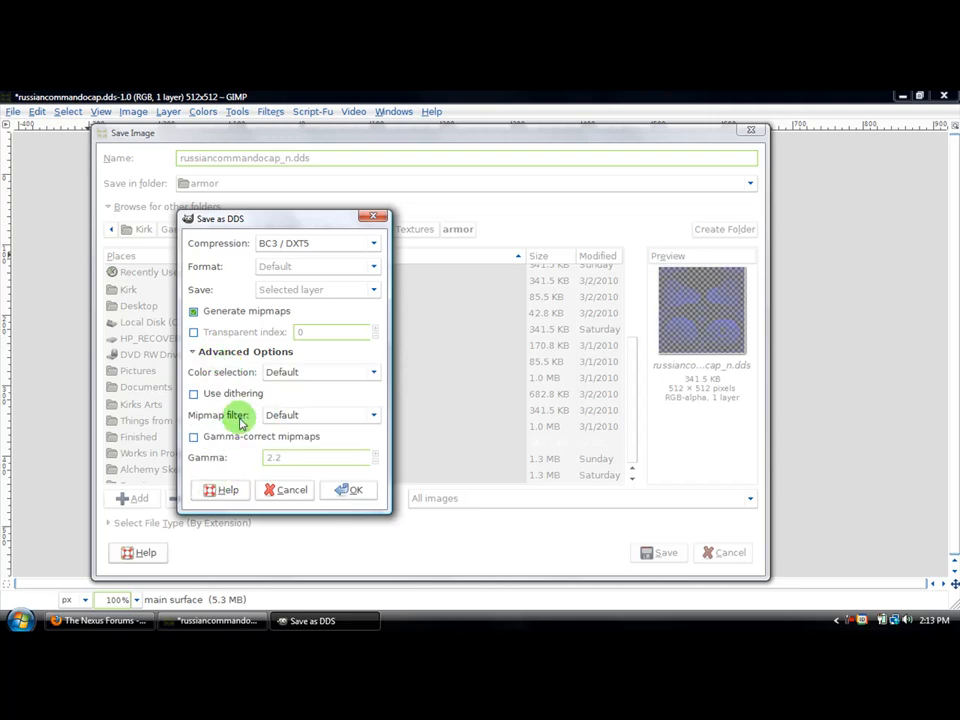
left_click(205, 355)
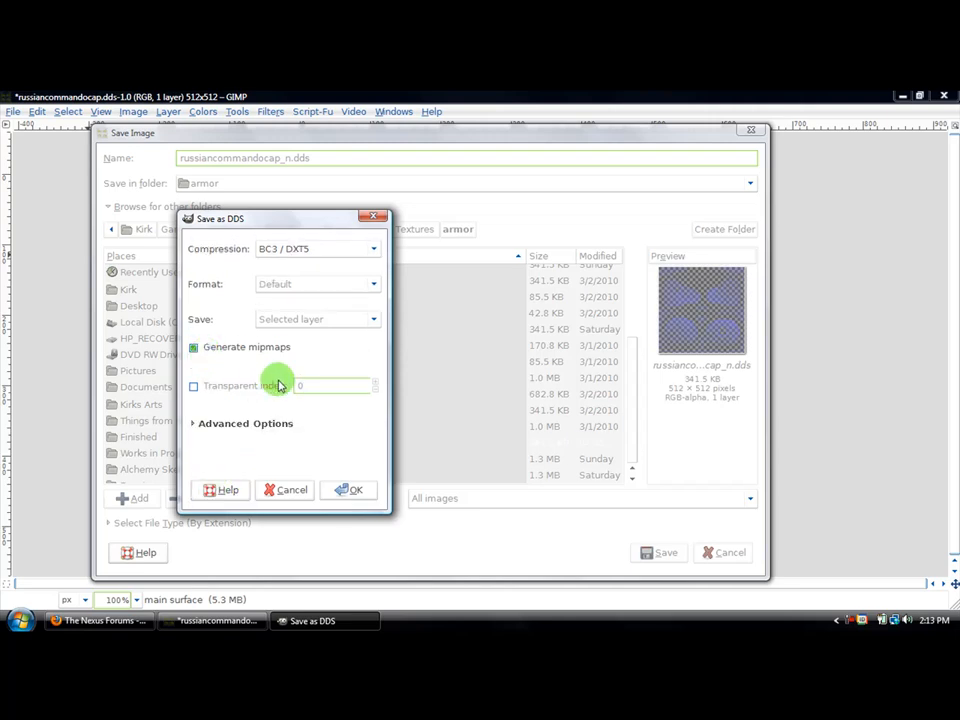
left_click(352, 490)
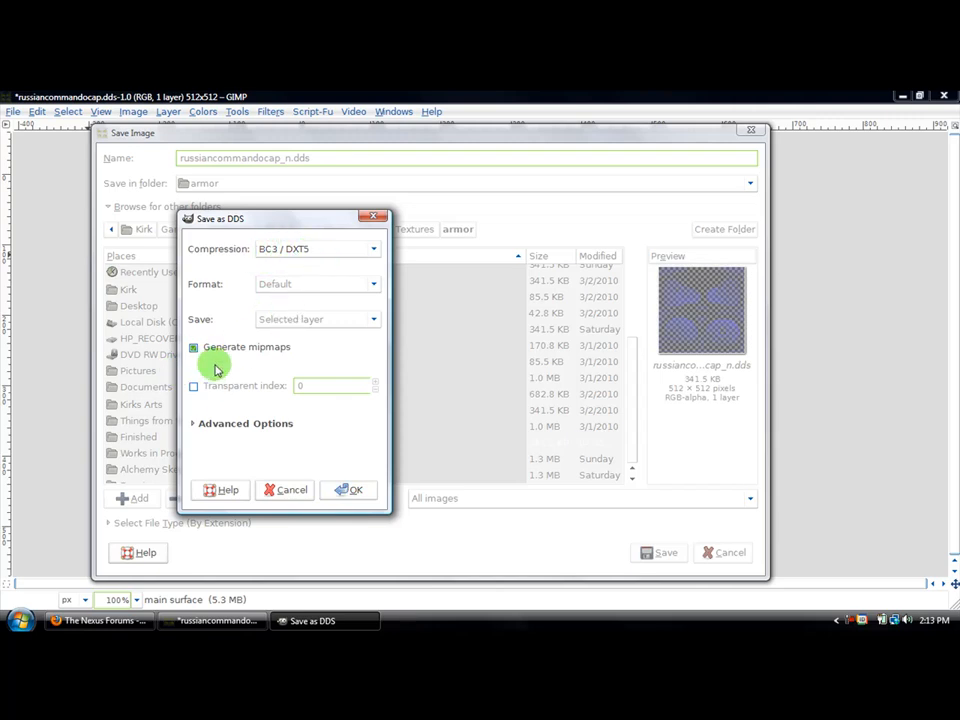
left_click(335, 490)
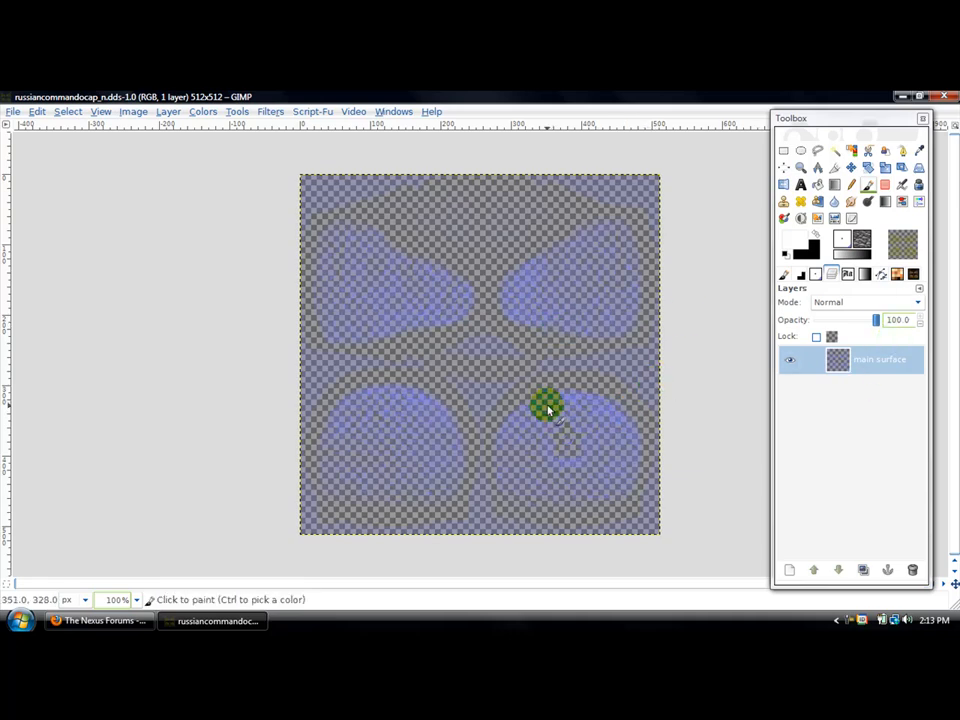
left_click(904, 97)
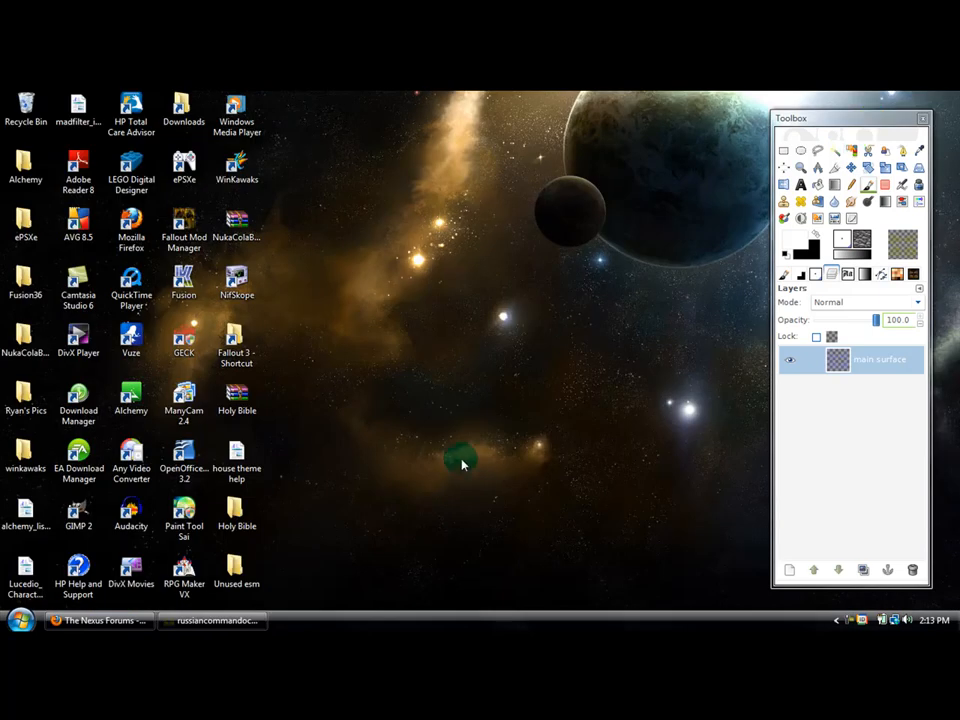